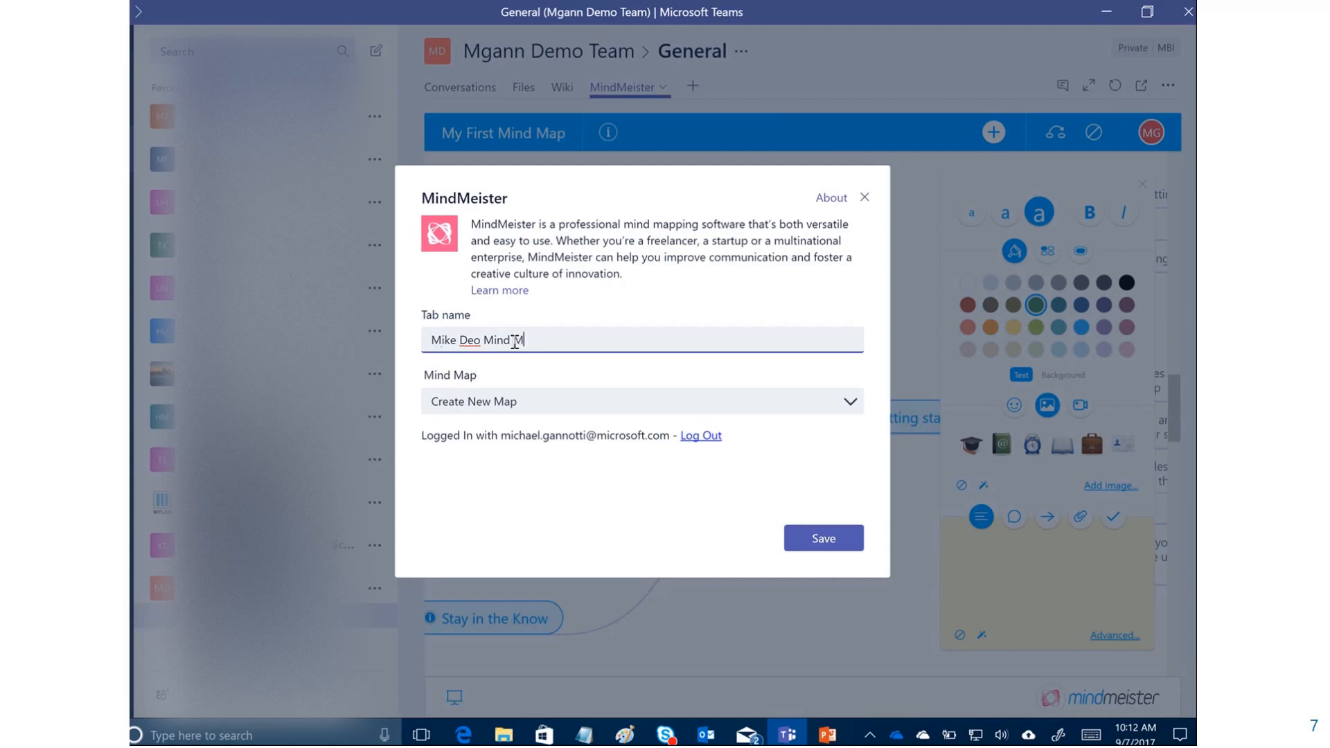
- Finish entering the MindMeister tab name and save the tab with a newly created mind map
click(471, 340)
text(m)
click(809, 545)
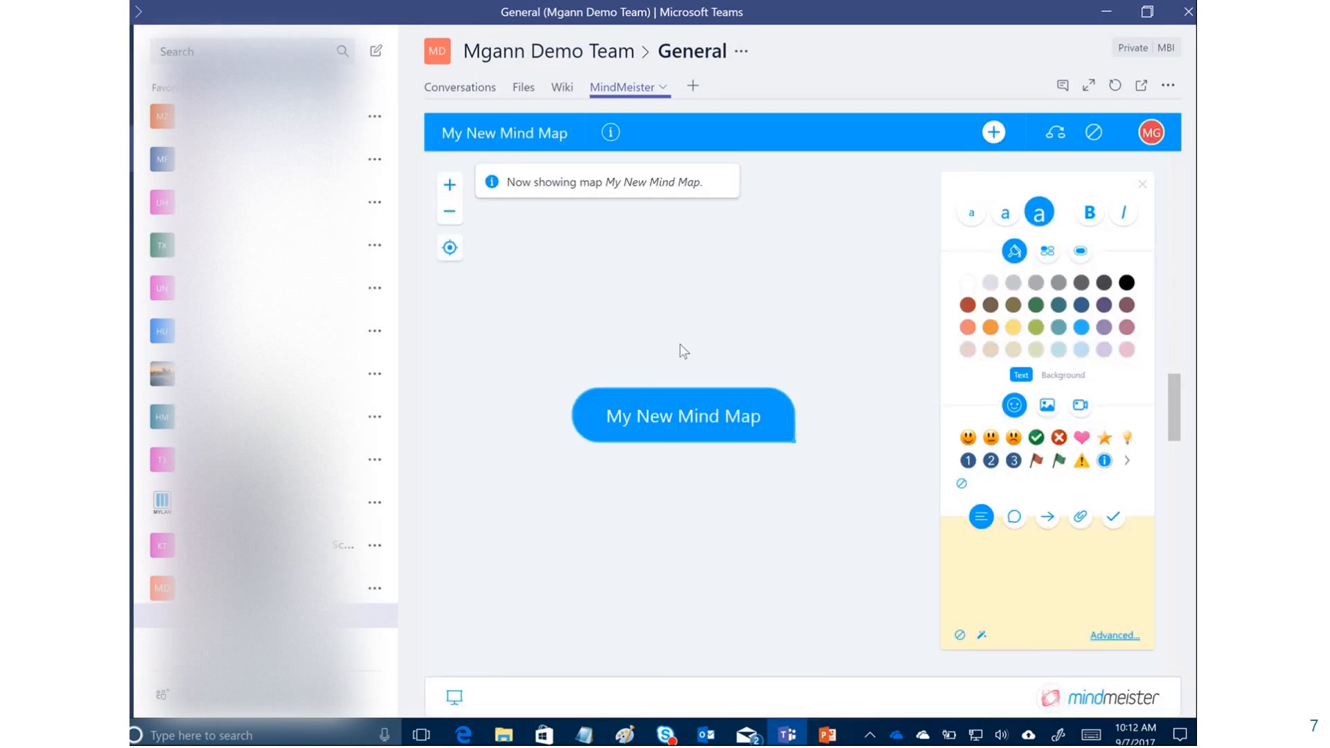
- Add a topic reading "This is first topic" to the new mind map
double_click(688, 421)
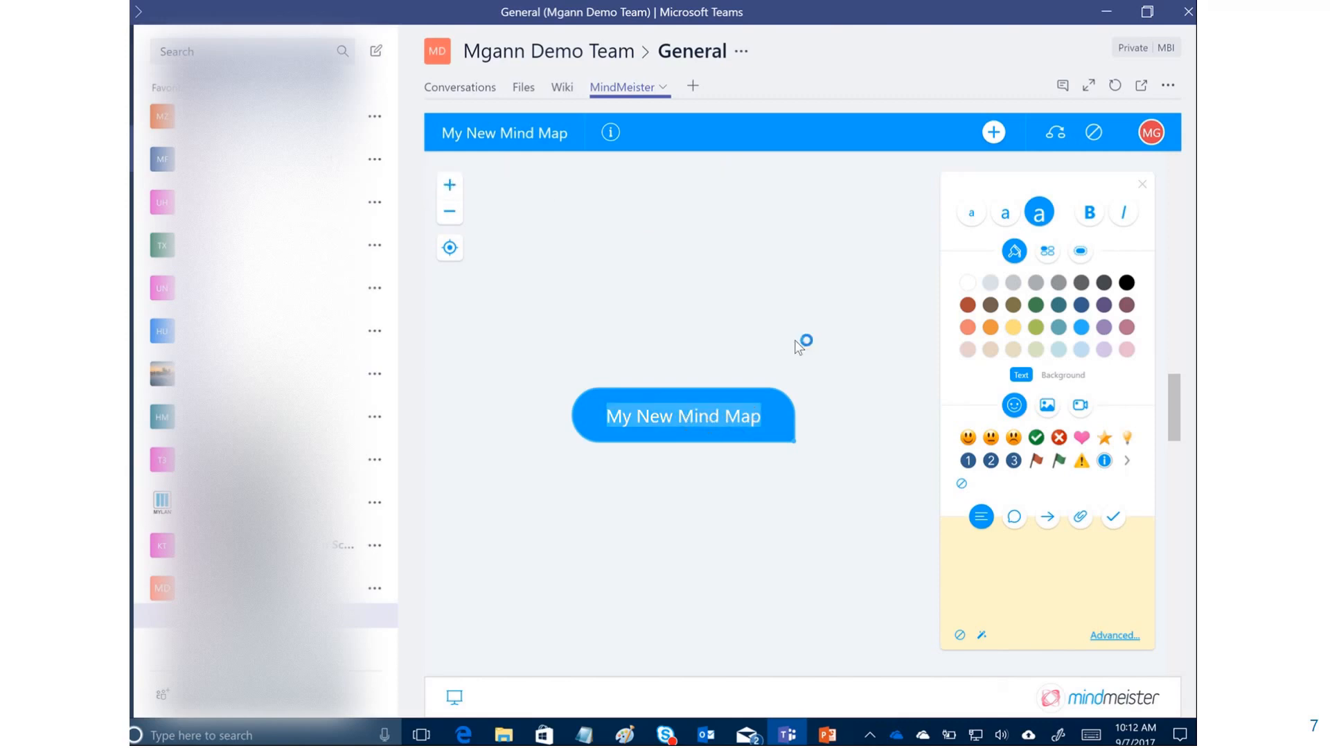
click(736, 373)
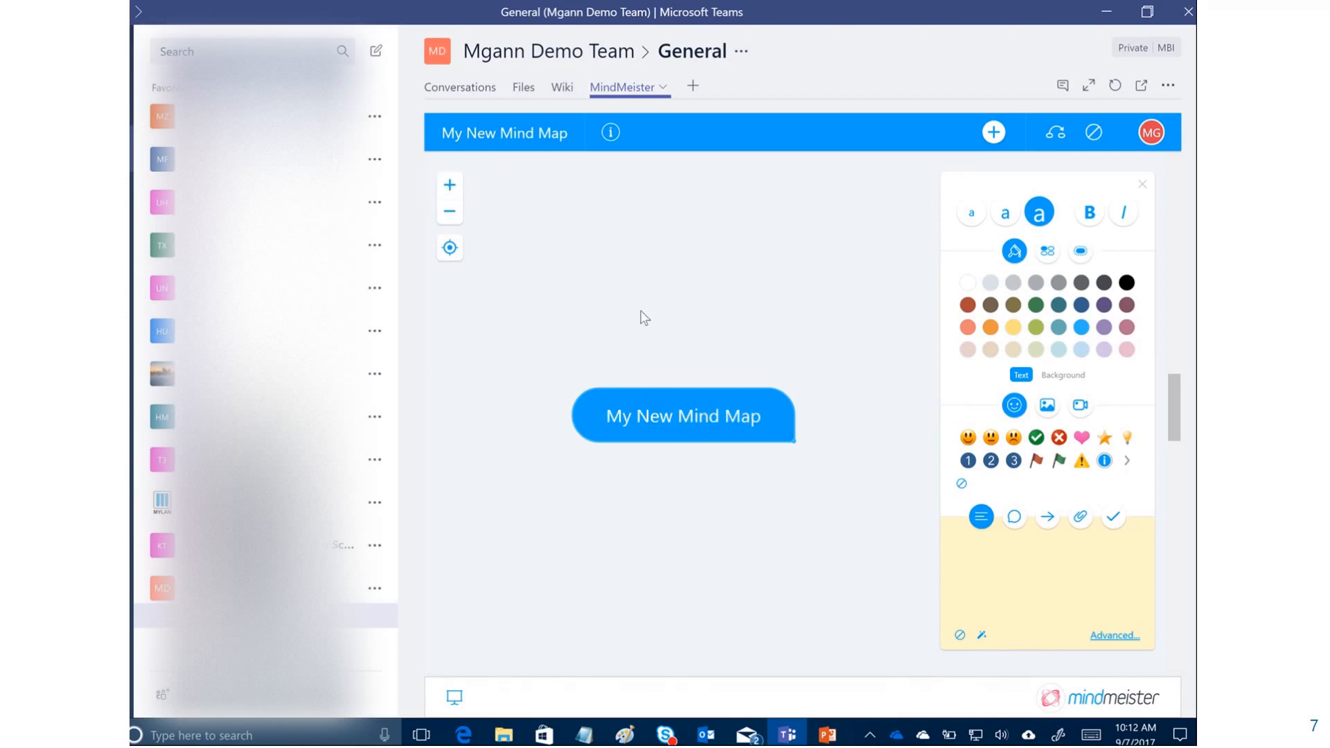
right_click(568, 244)
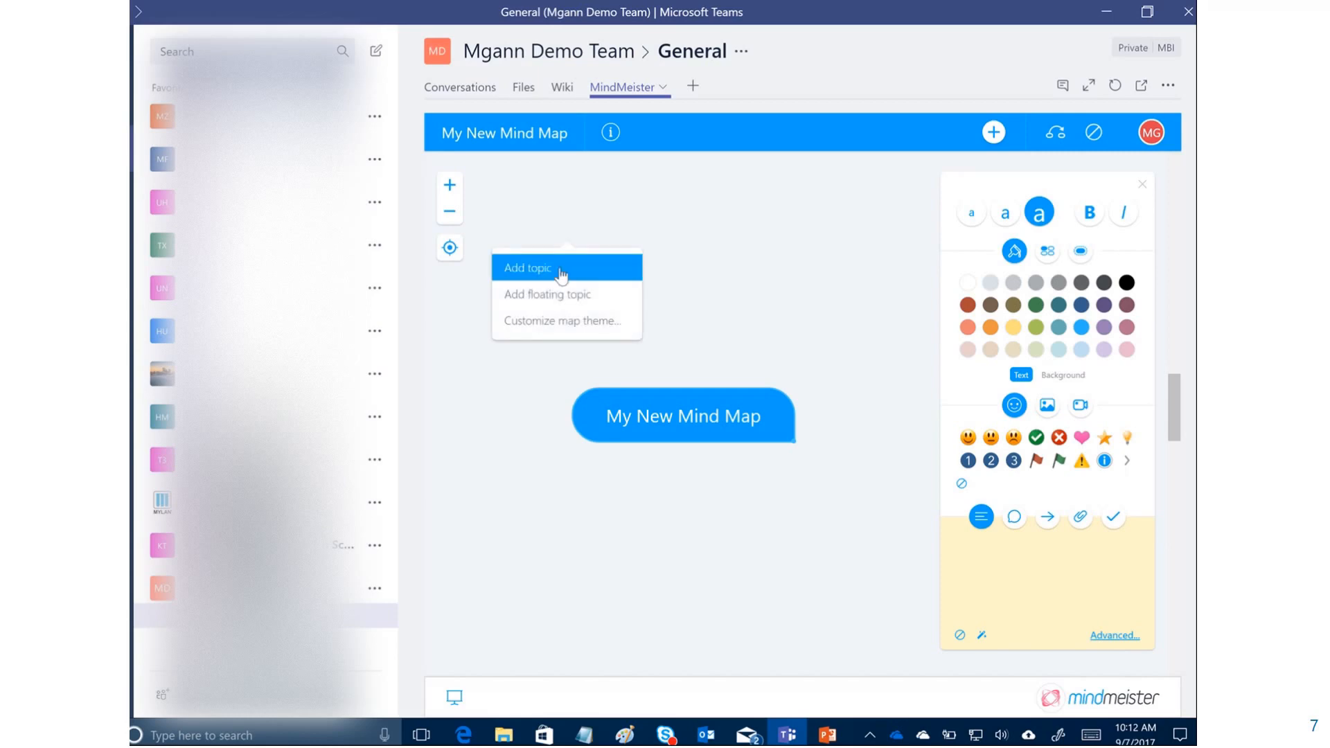
click(561, 275)
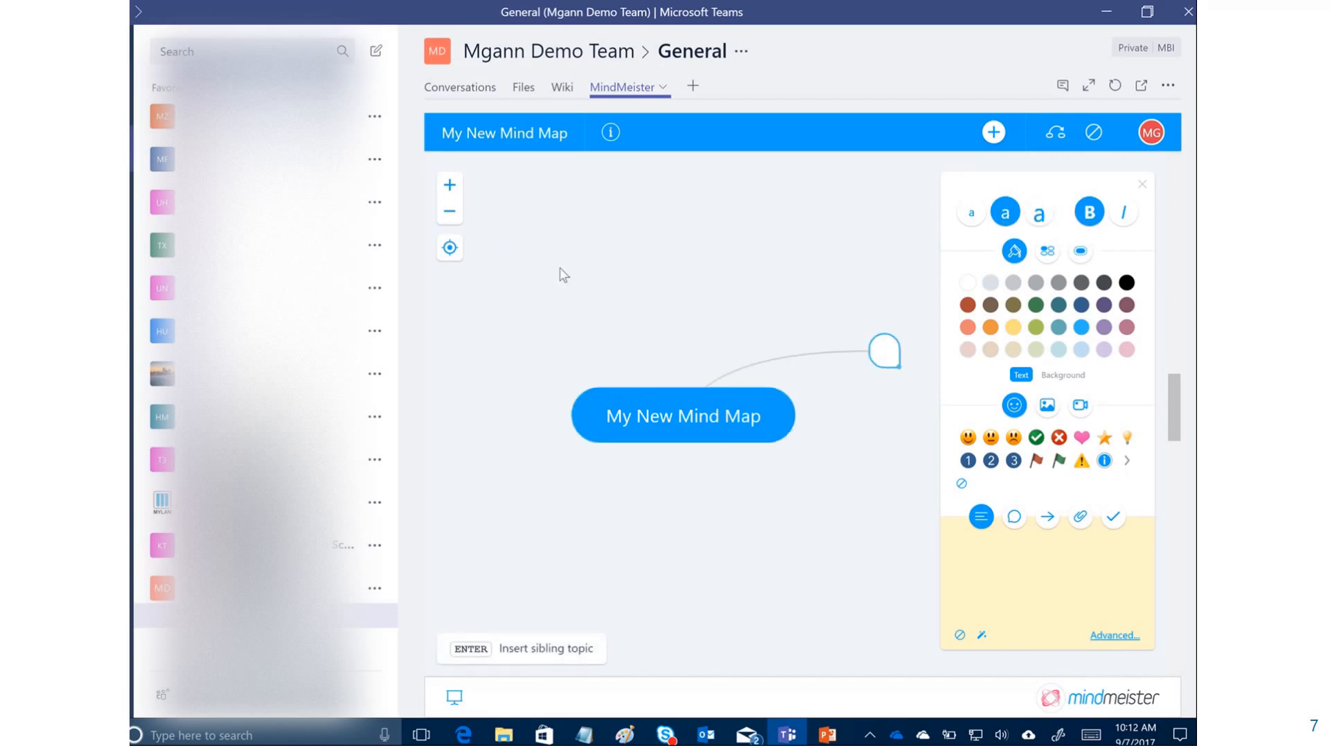
text(This i)
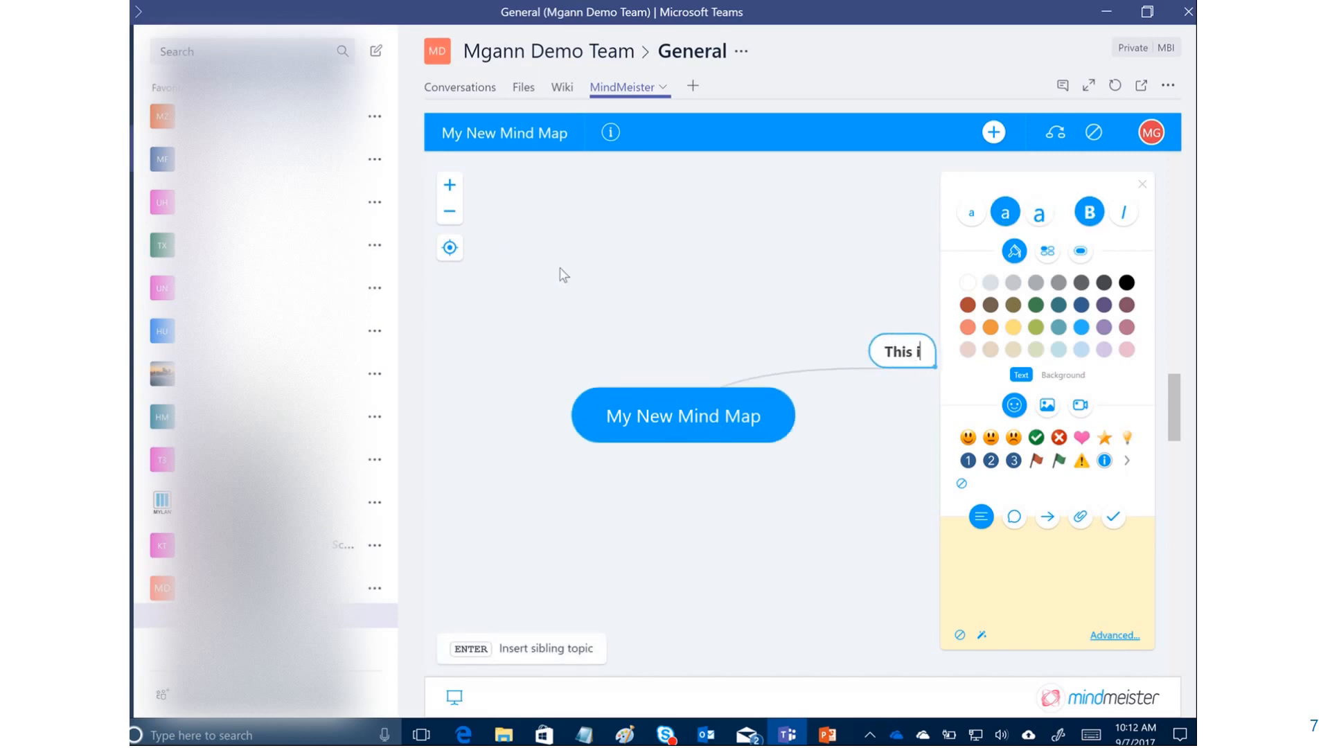
text(s firs)
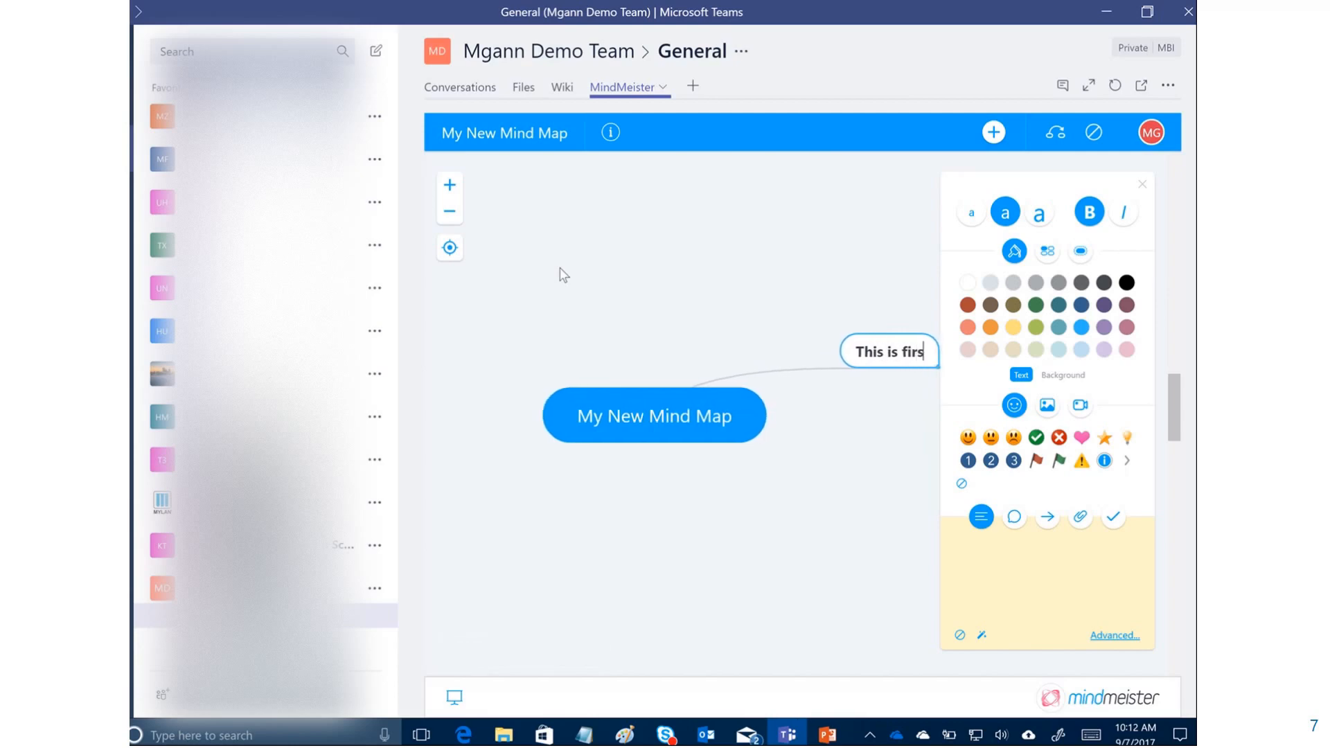
text(t topic)
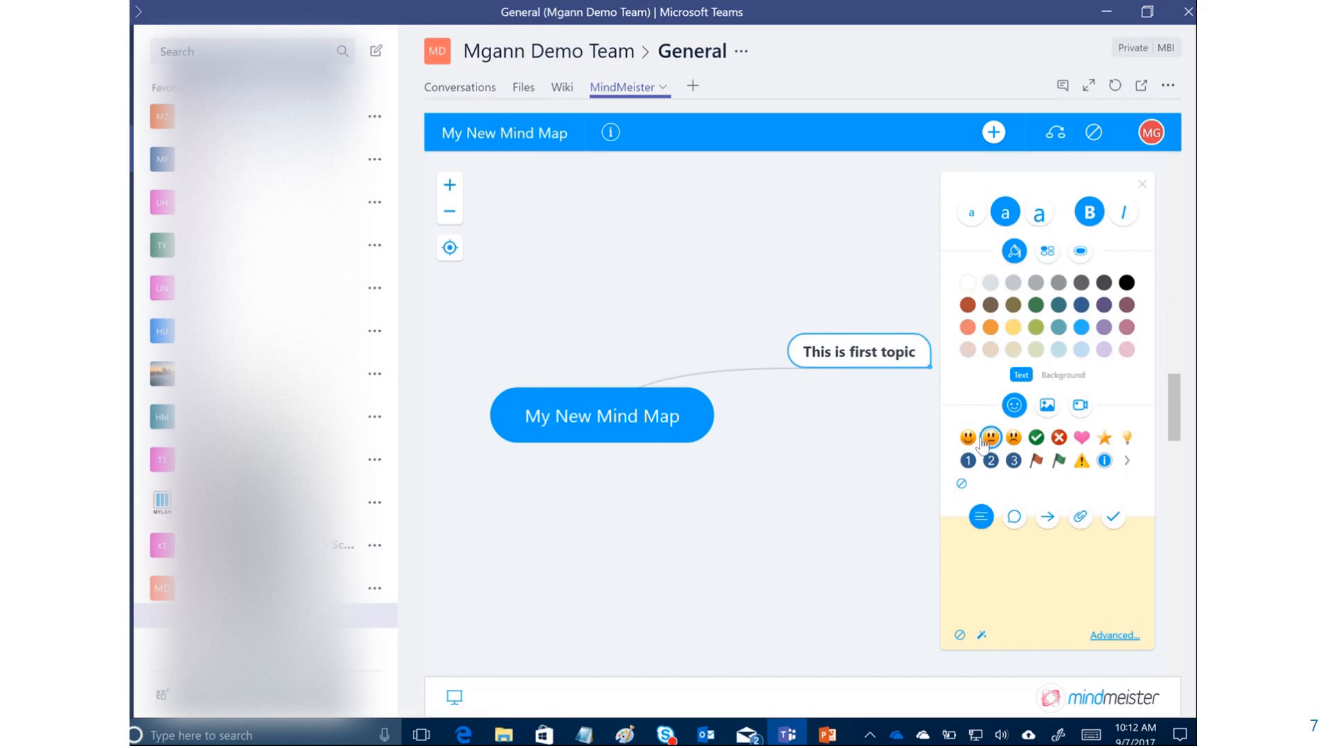
- Set the first topic's text to the largest size and colour it dark teal
click(1127, 462)
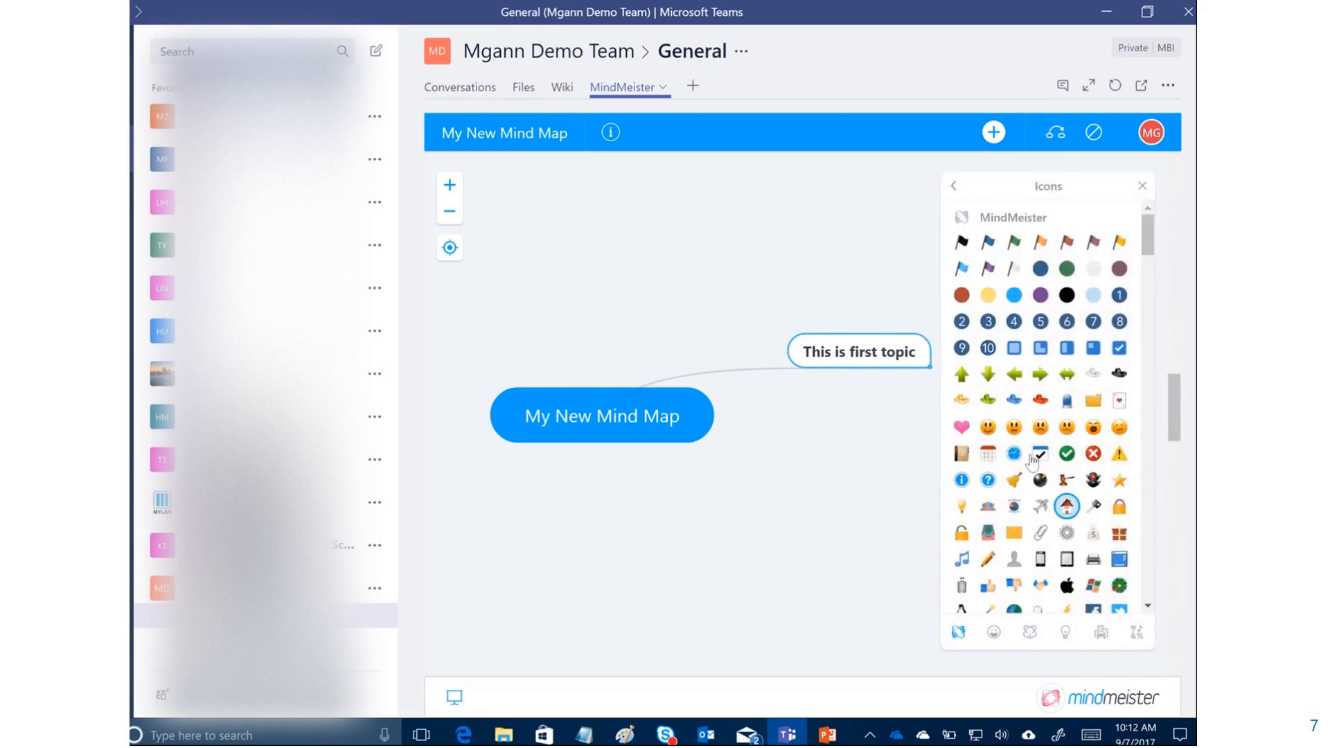
click(954, 187)
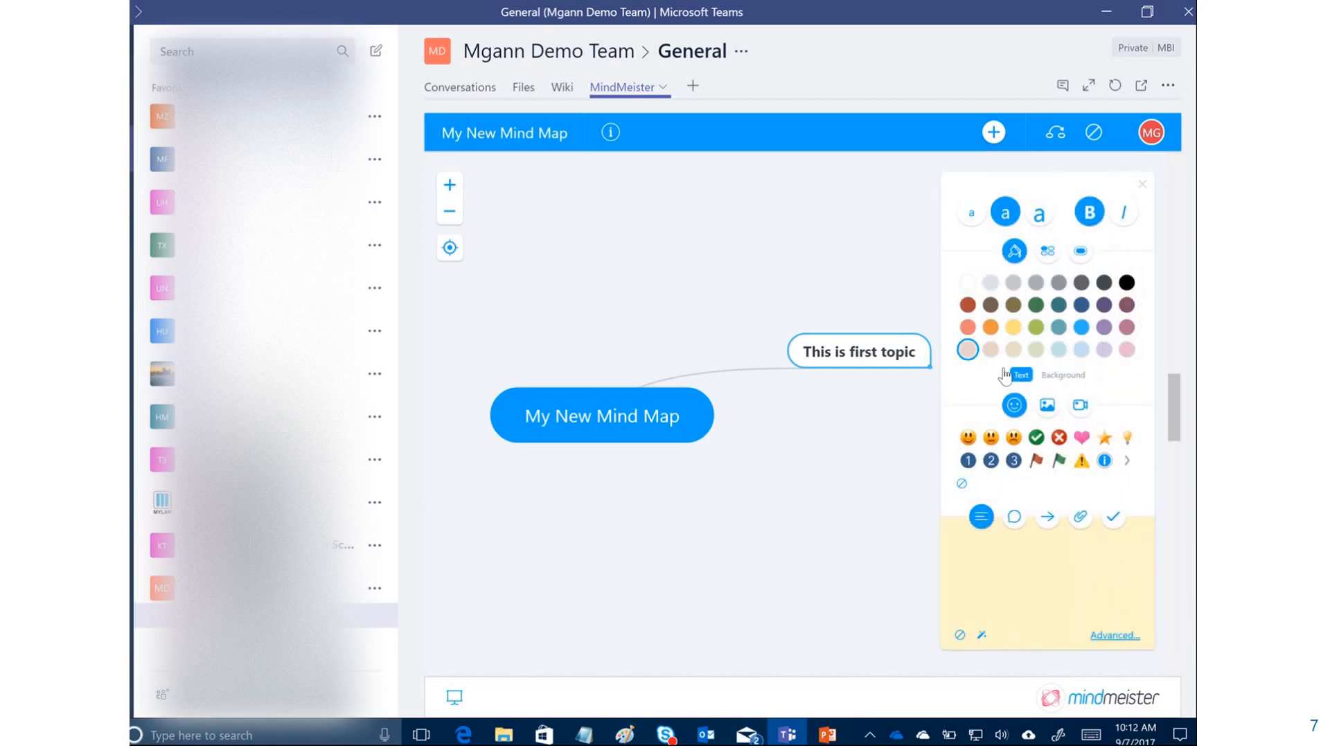
click(1039, 214)
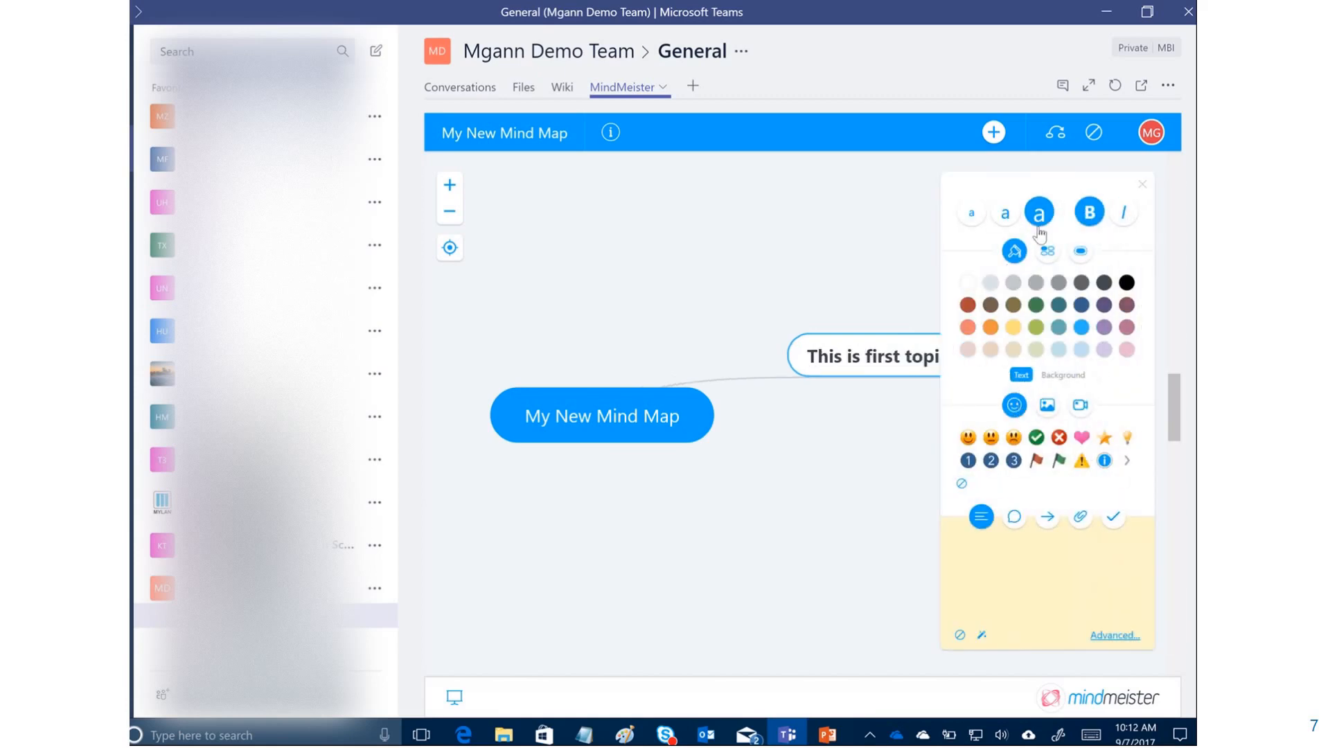
click(1058, 305)
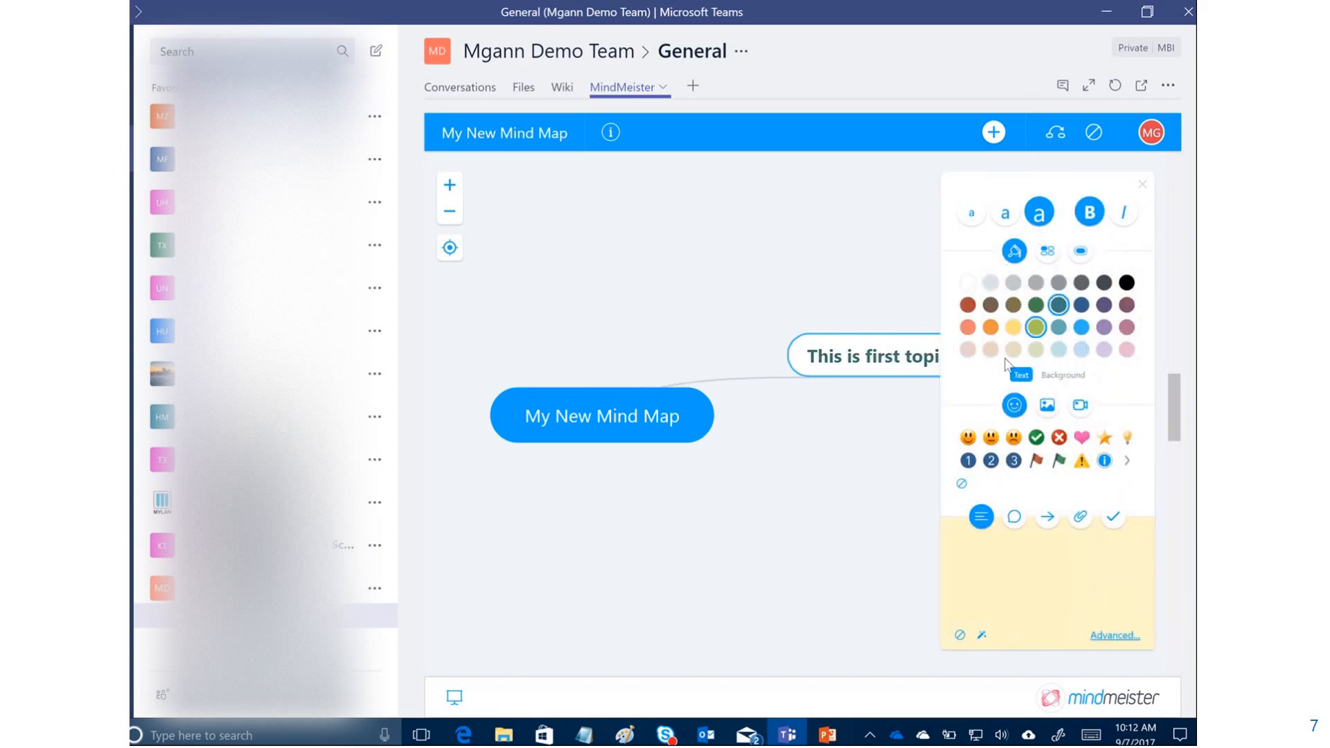
- Add a floating topic reading "gsddsdgdgfdgfg" below the first topic, not connected to the central topic
double_click(884, 356)
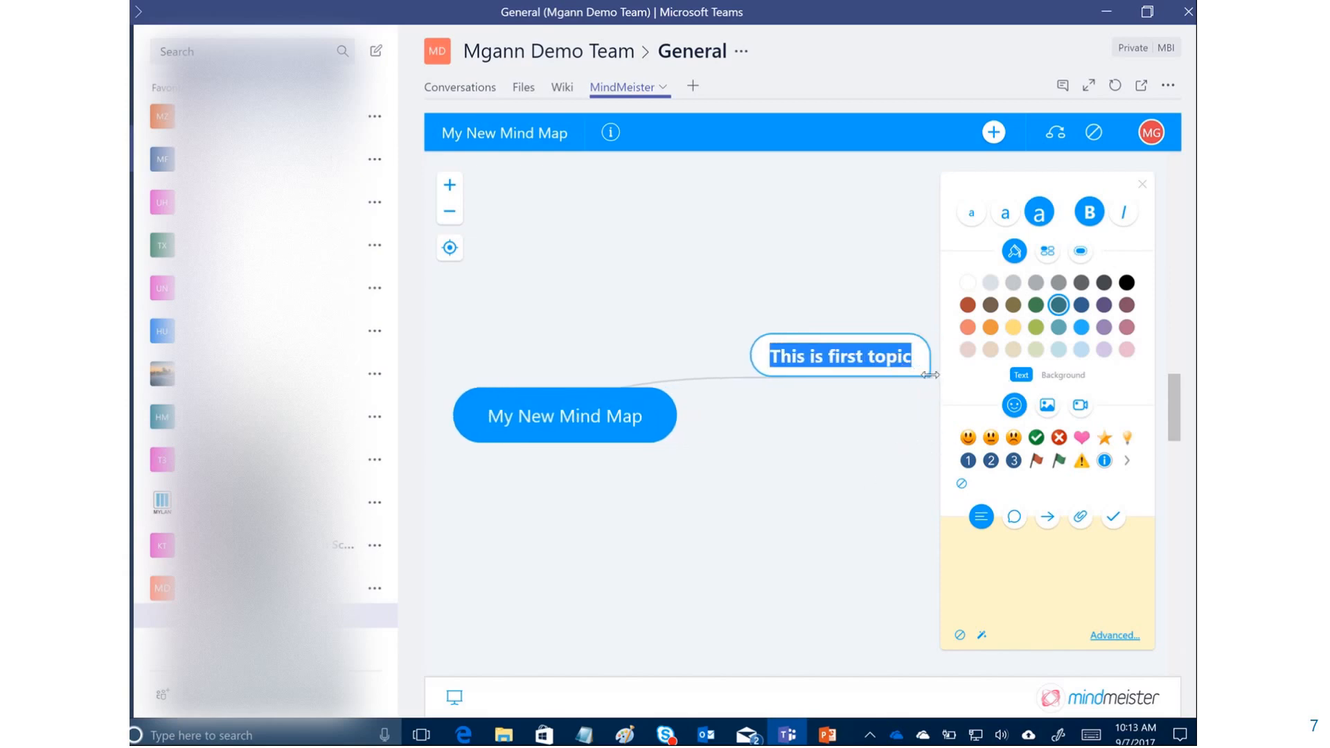
right_click(923, 366)
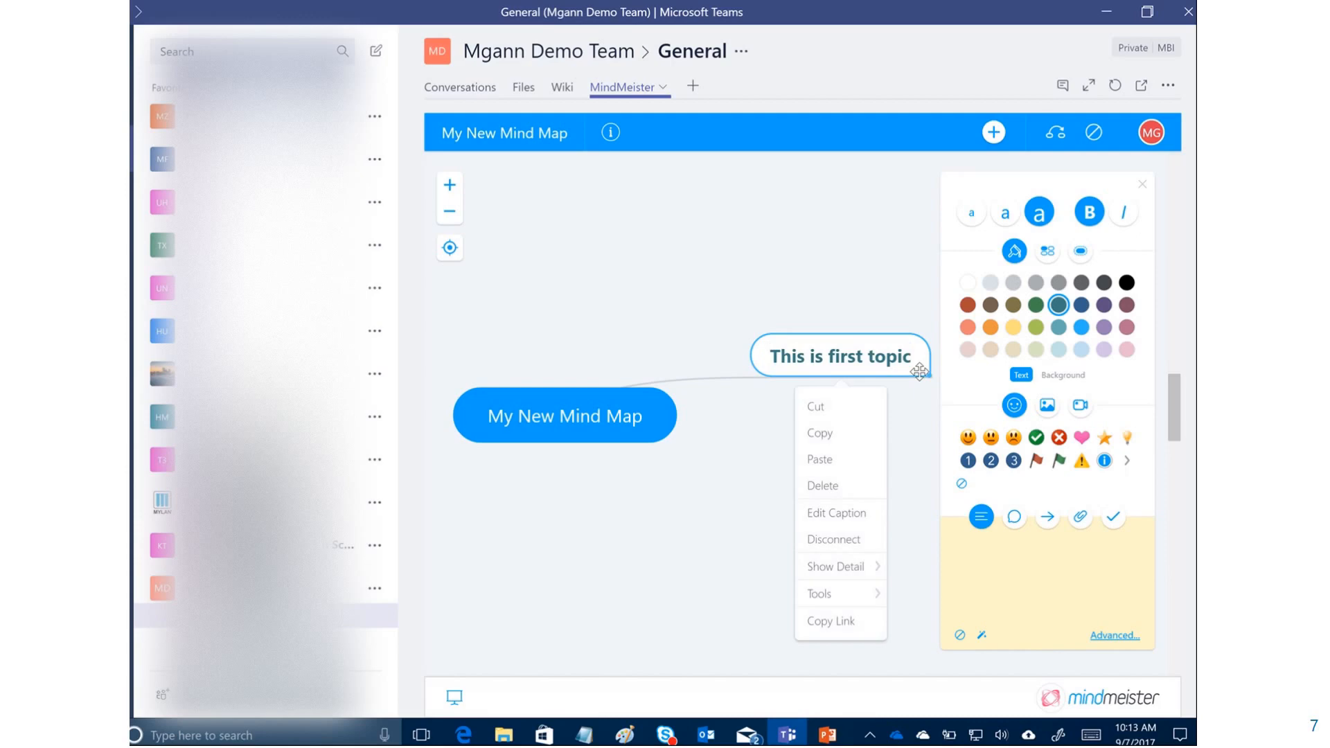
click(906, 407)
right_click(905, 406)
click(893, 455)
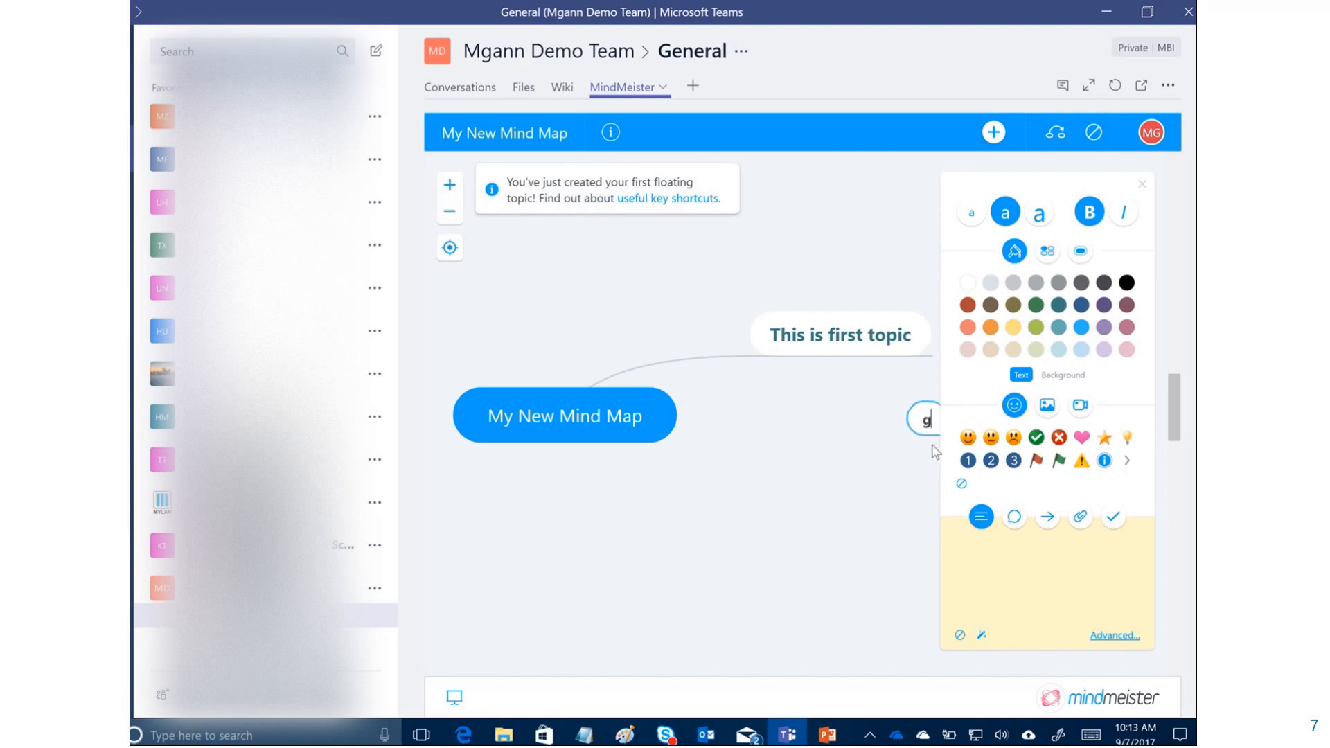
text(gsddsdgdgfdgfg)
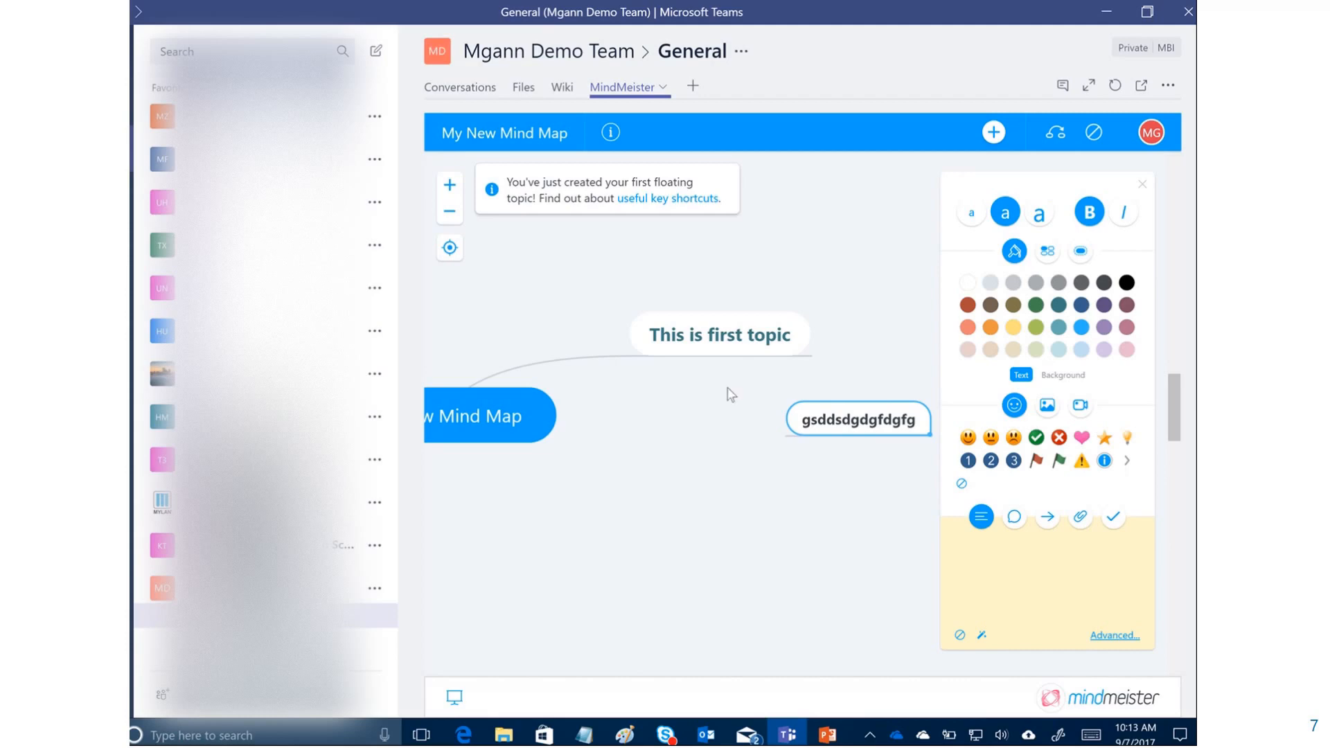
click(1157, 133)
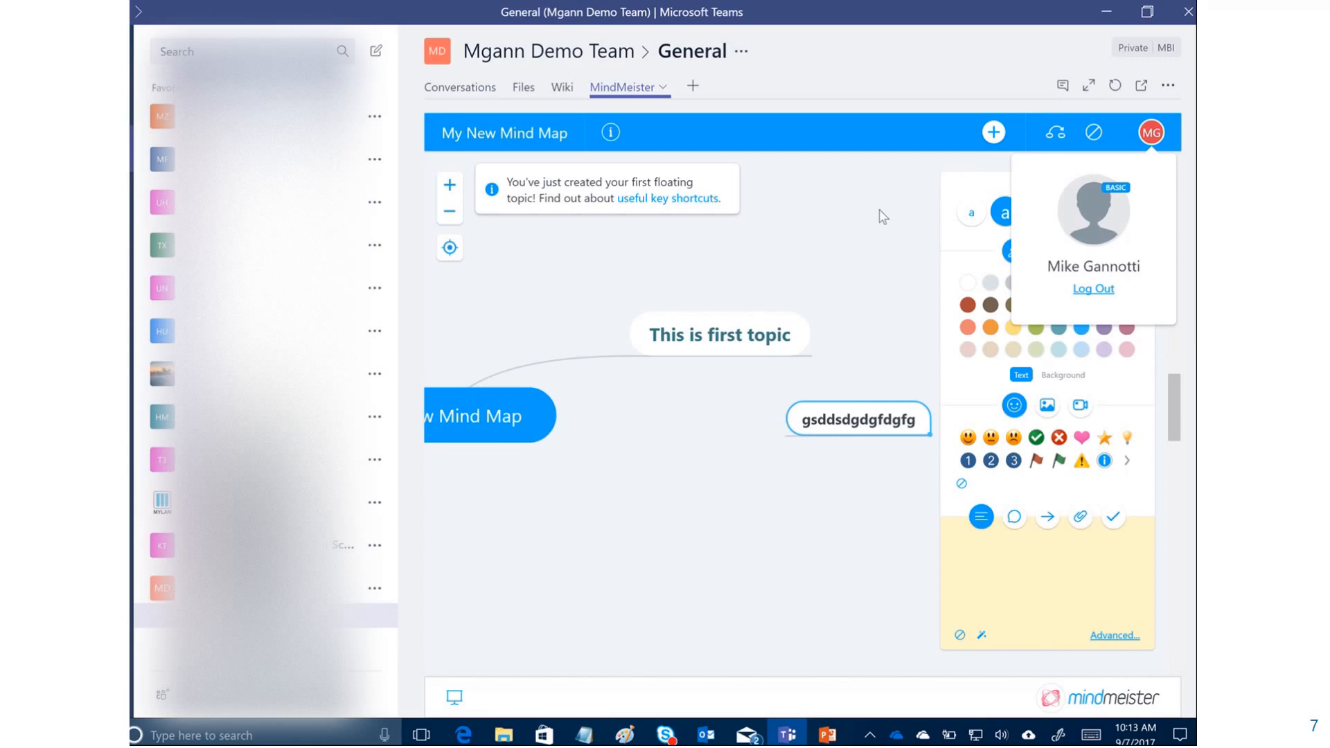
click(814, 248)
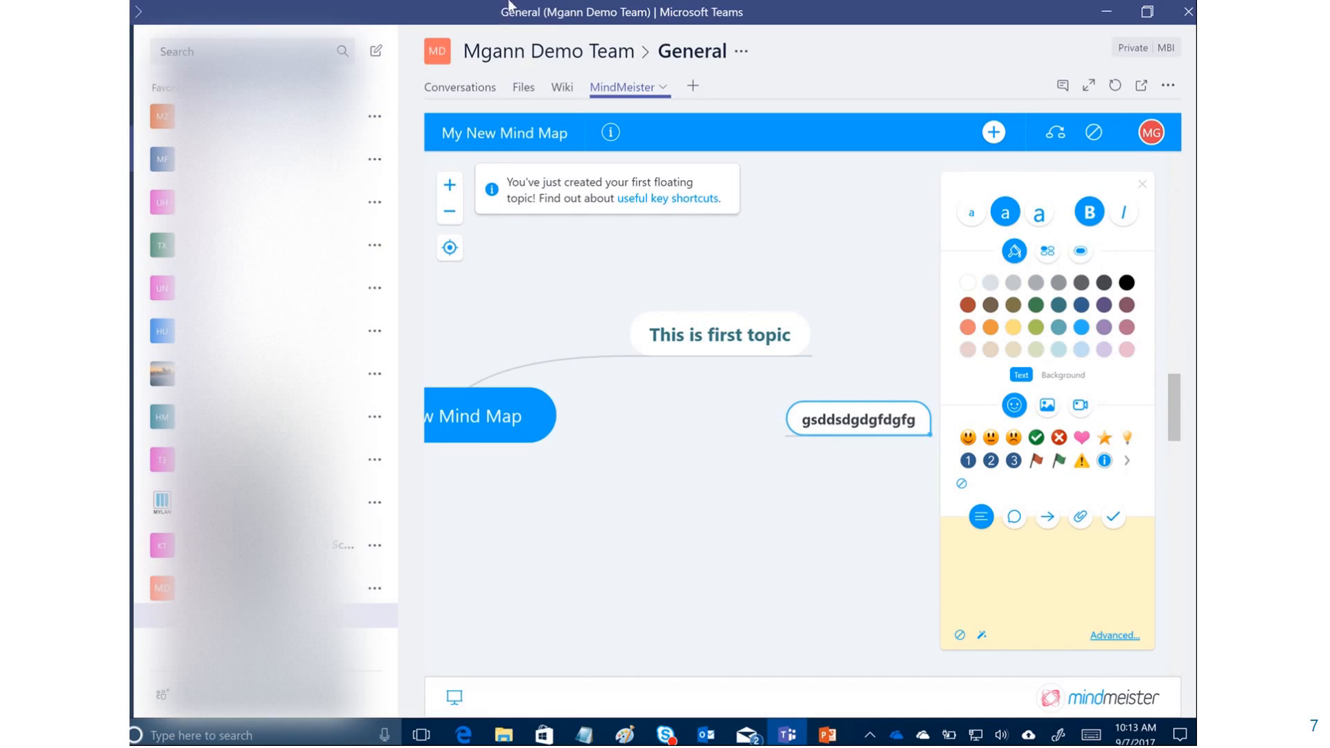
mouse_move(543, 3)
click(589, 31)
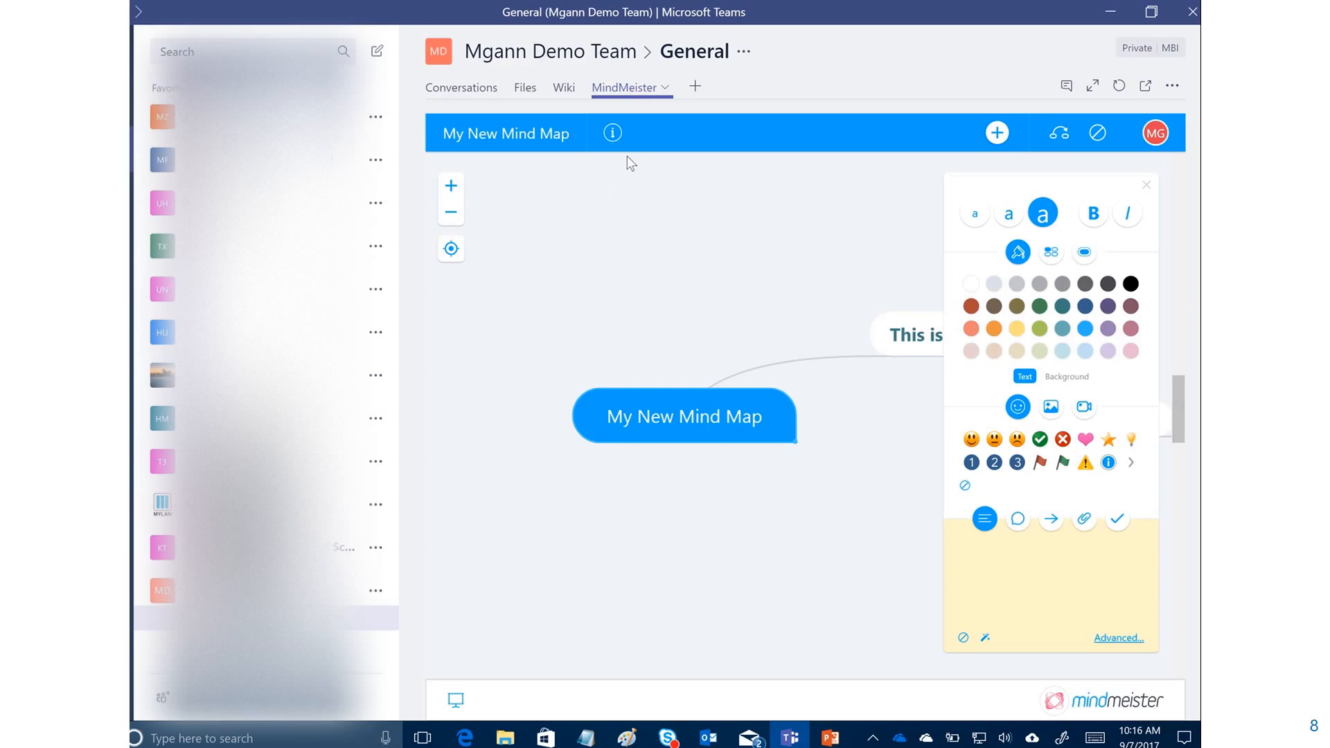
- Add a OneNote tab named "Team Brainstorm Notes" to the General channel, with the channel post about the tab left enabled
click(697, 86)
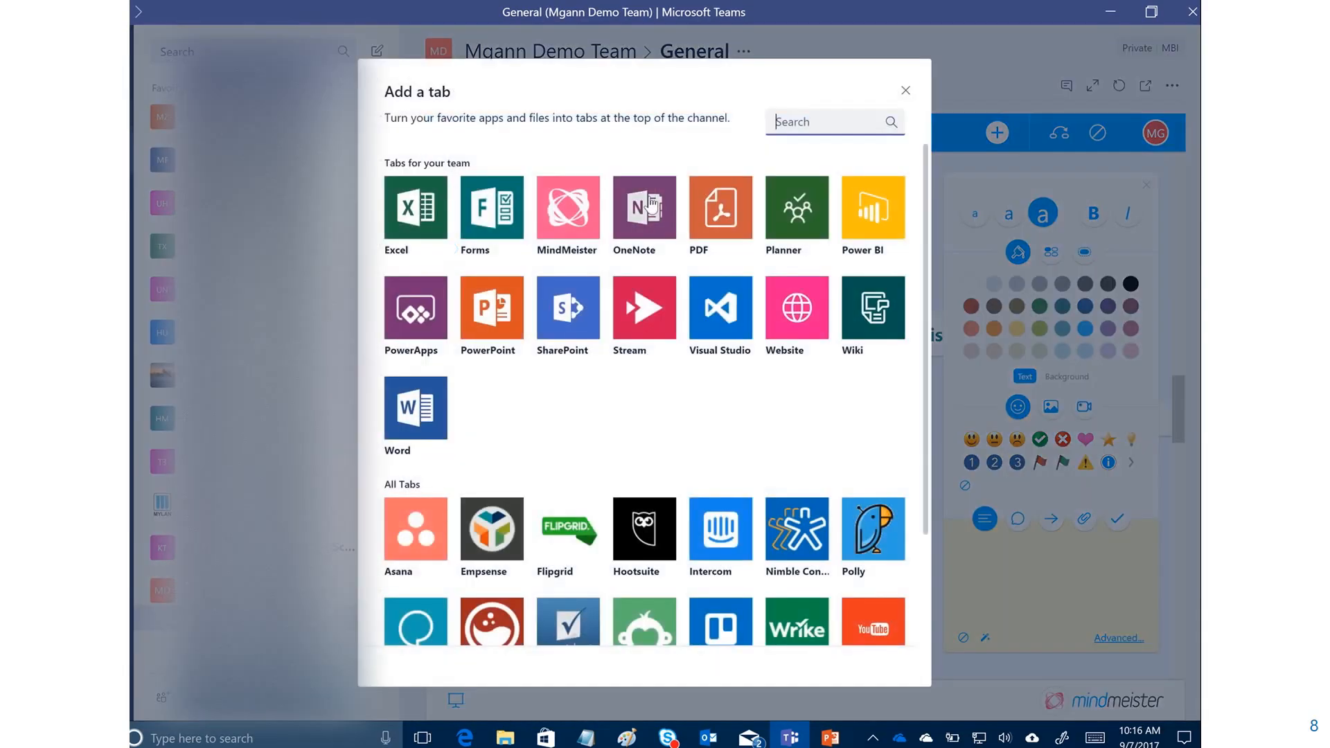
click(645, 208)
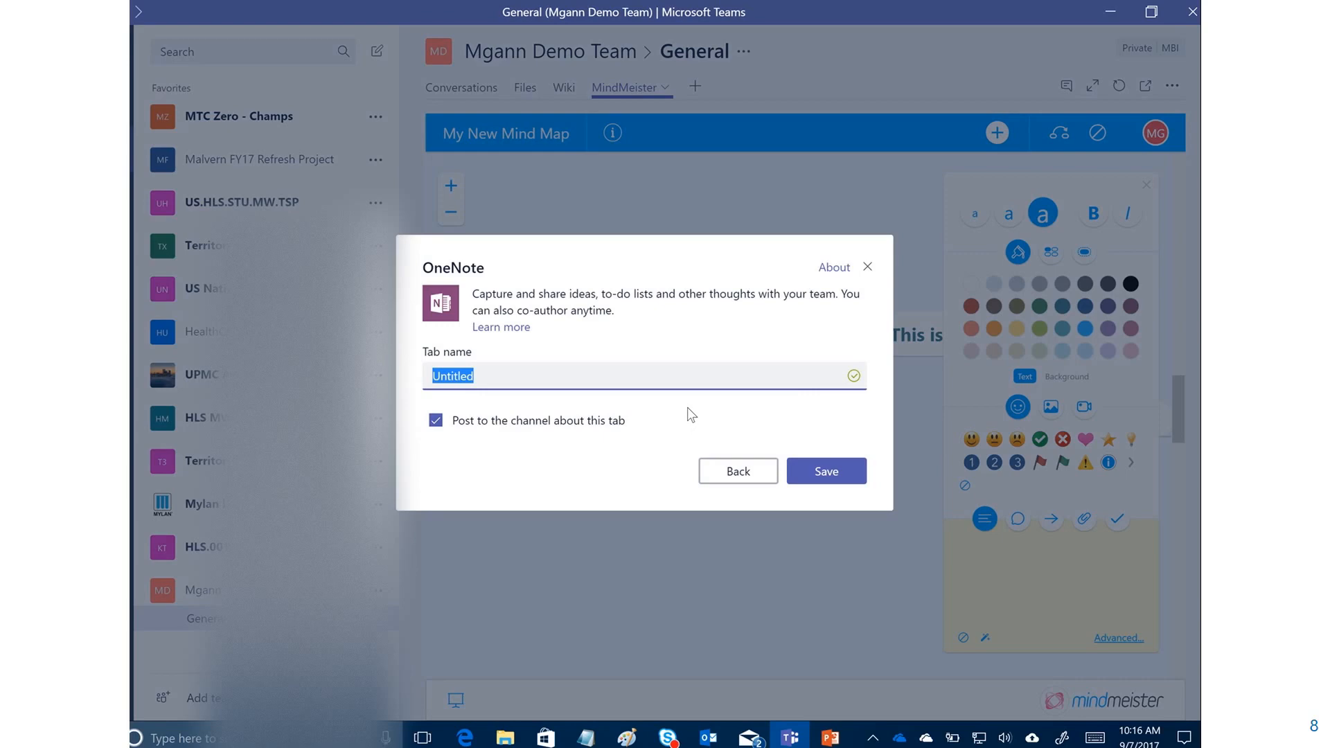
text(Team Brainstorm Notes)
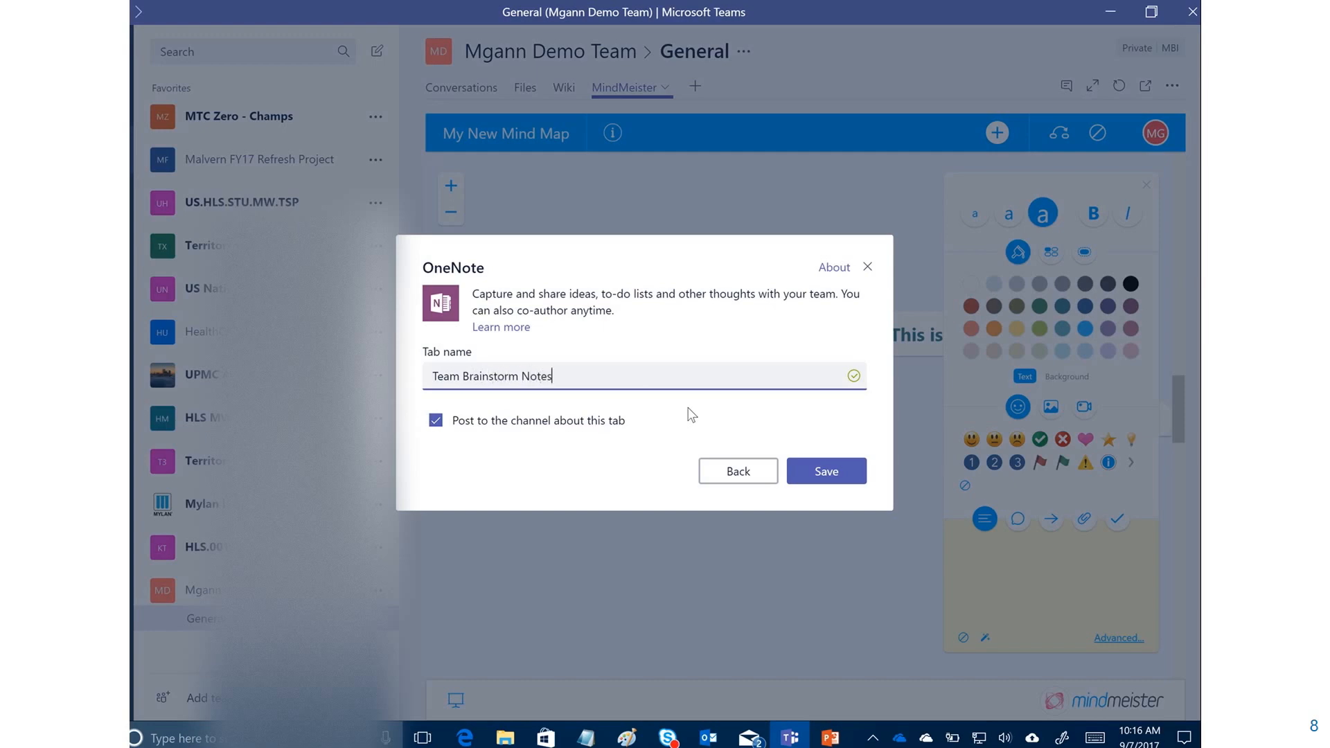
click(848, 475)
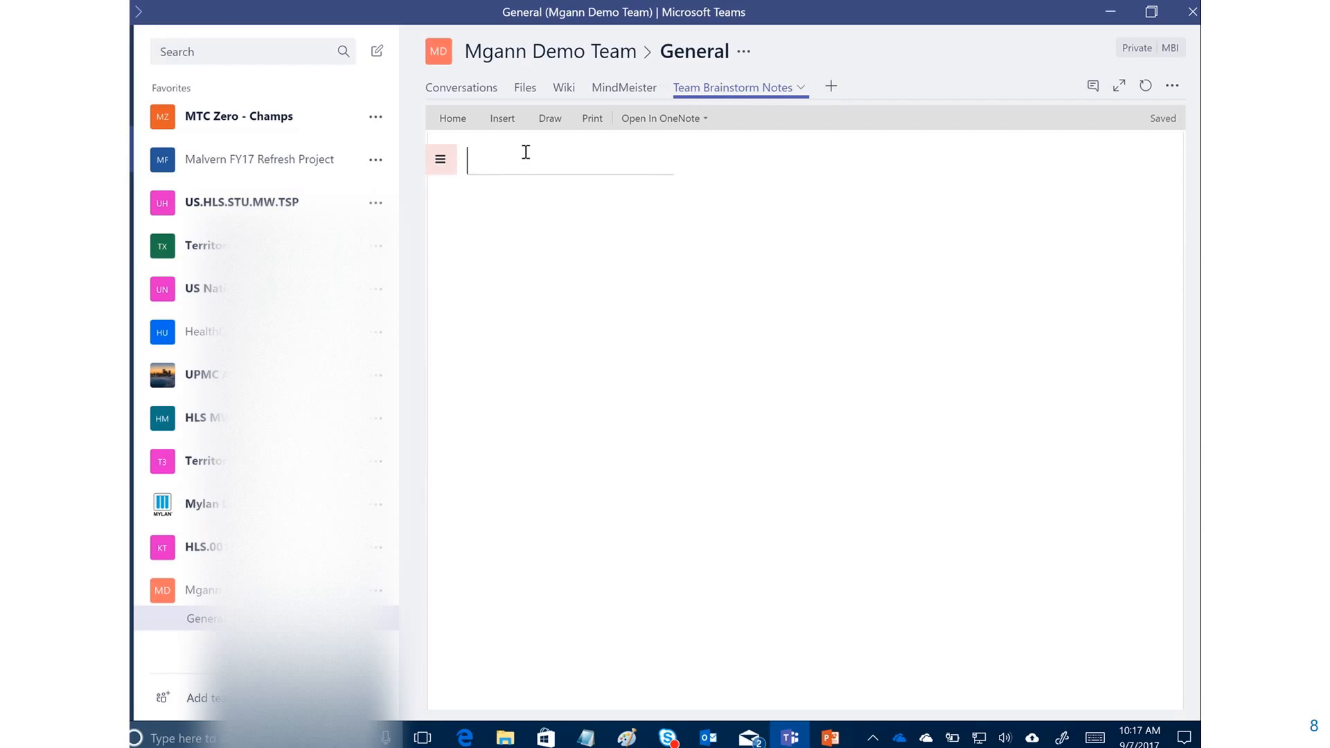
click(513, 127)
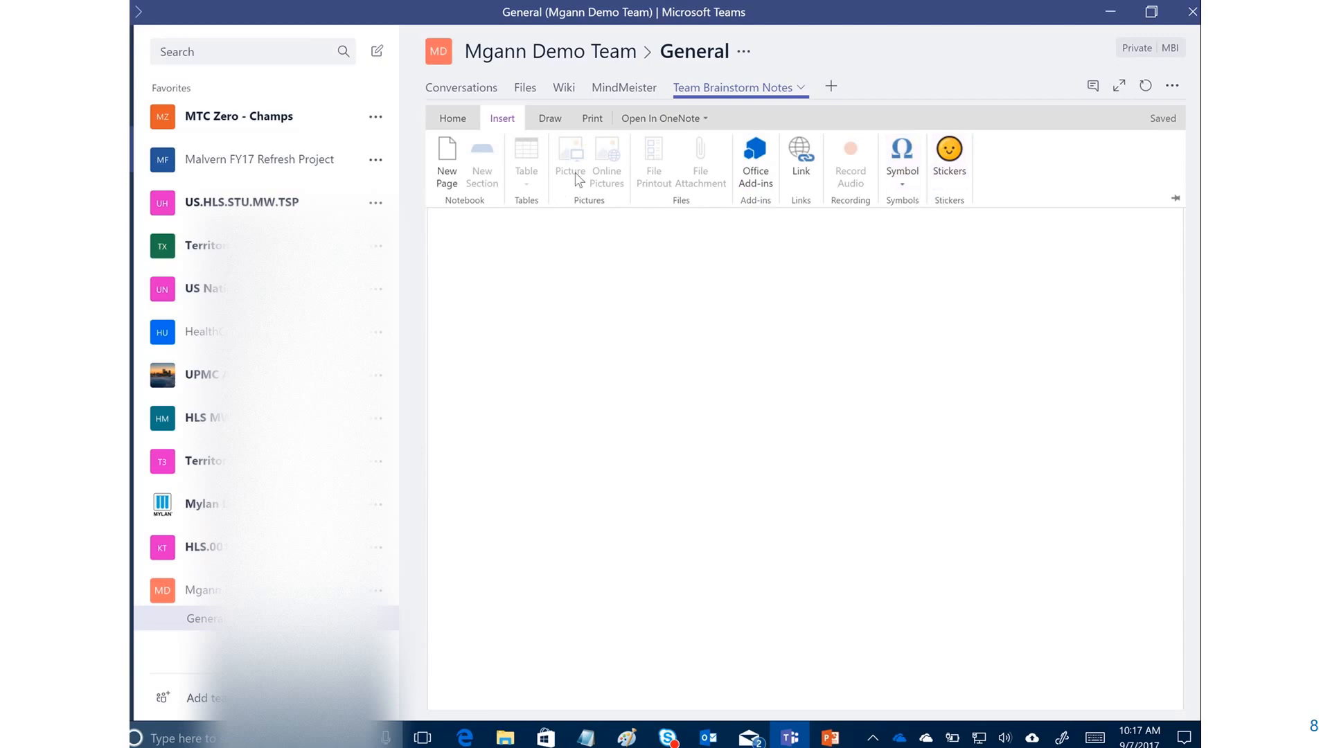
click(550, 120)
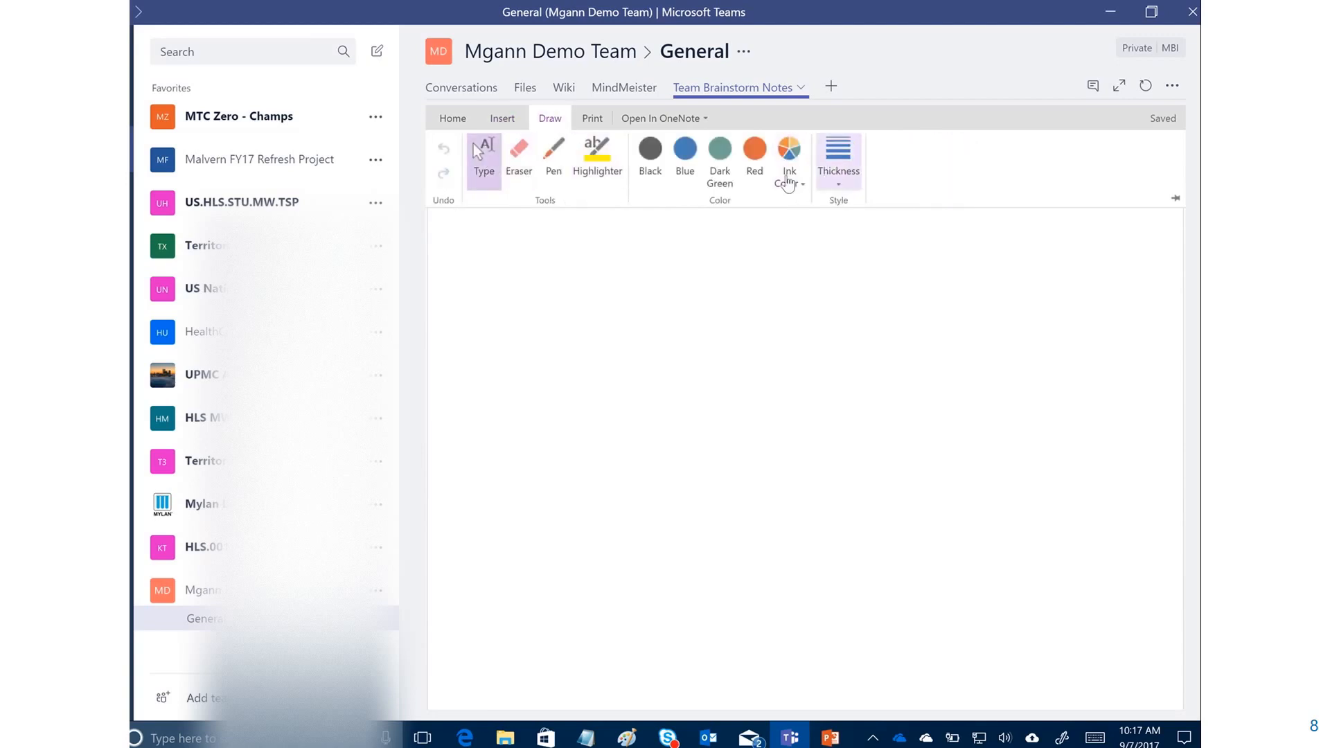
- Open the Team Brainstorm Notes section in the OneNote desktop application and allow the link to continue
click(690, 120)
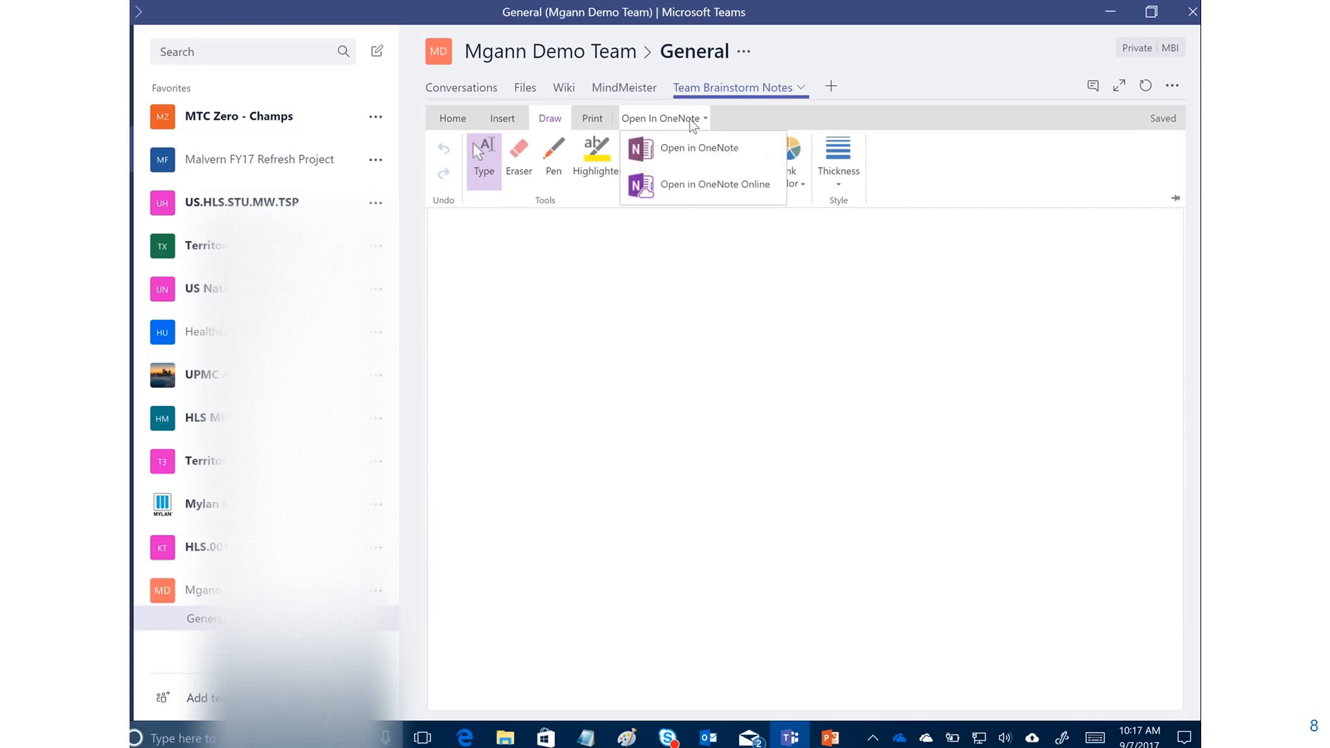
click(699, 154)
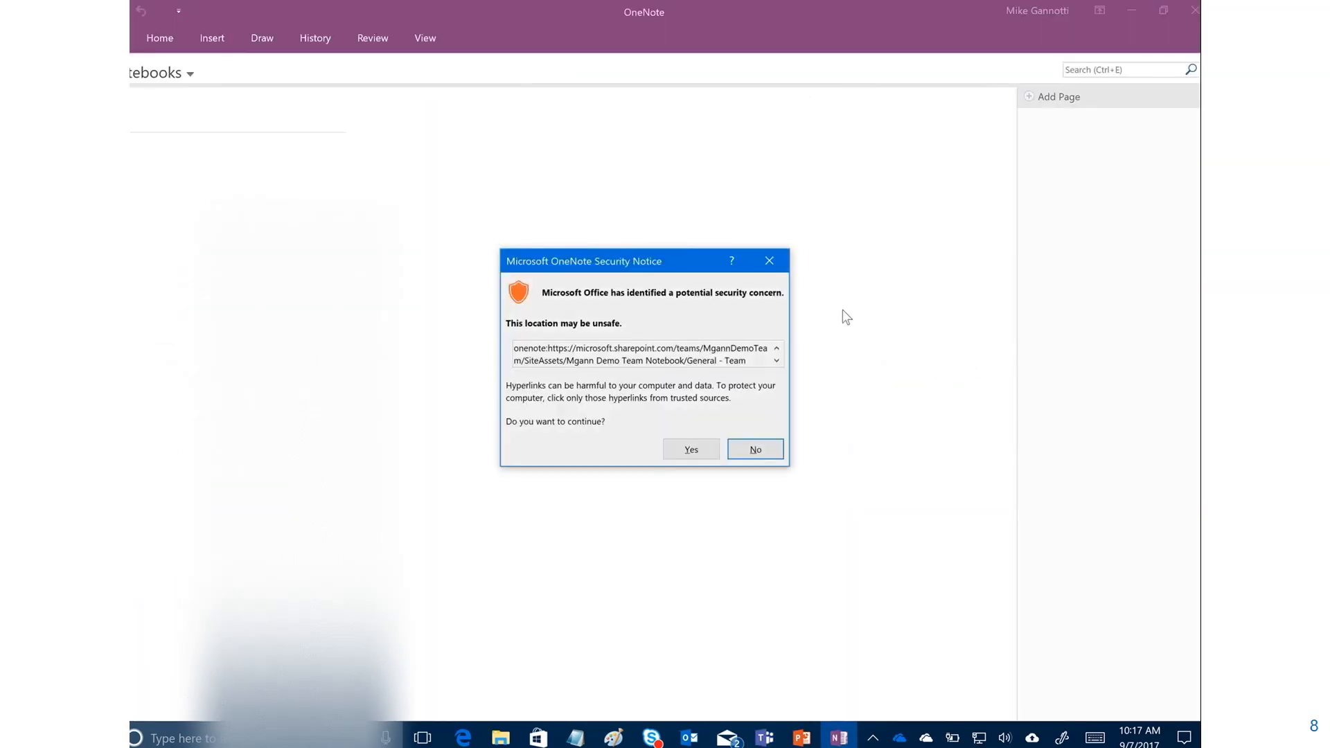
click(686, 450)
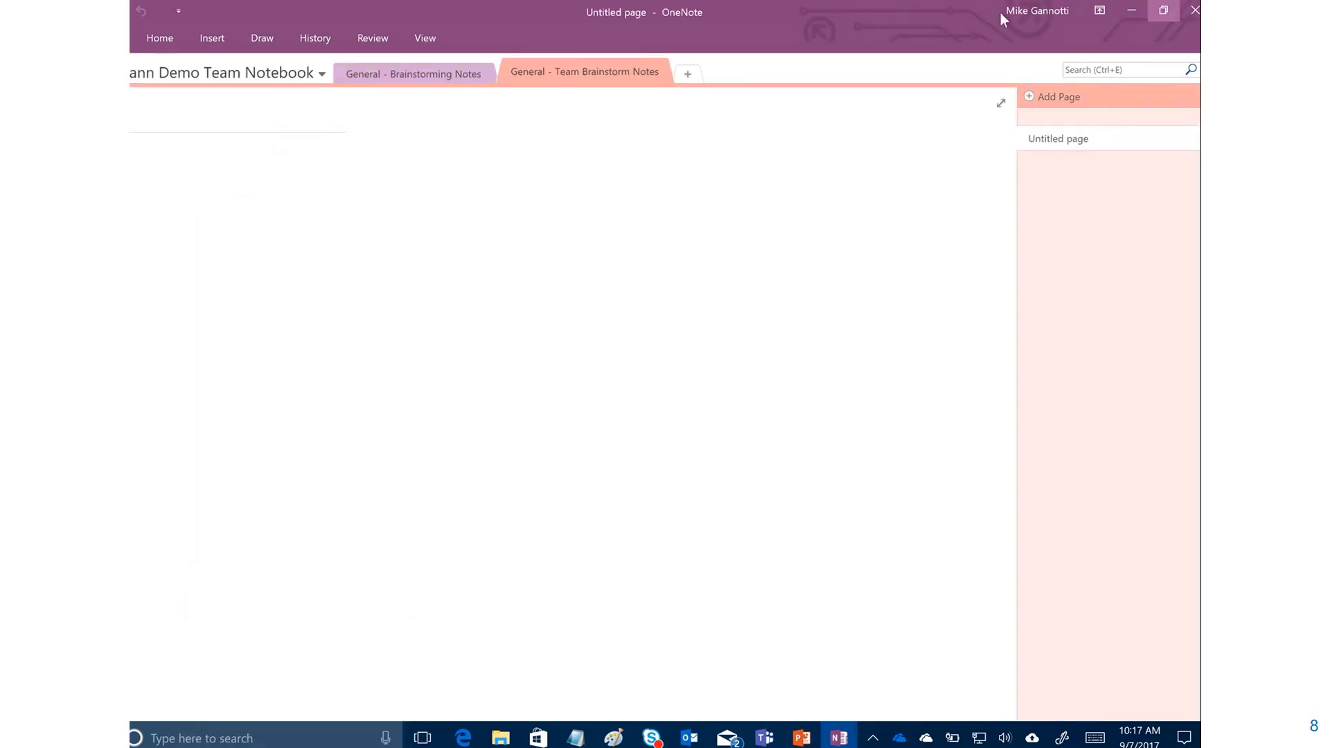
- Restore the OneNote window from its maximized state, move it up and enlarge it to cover nearly the whole screen
click(1165, 11)
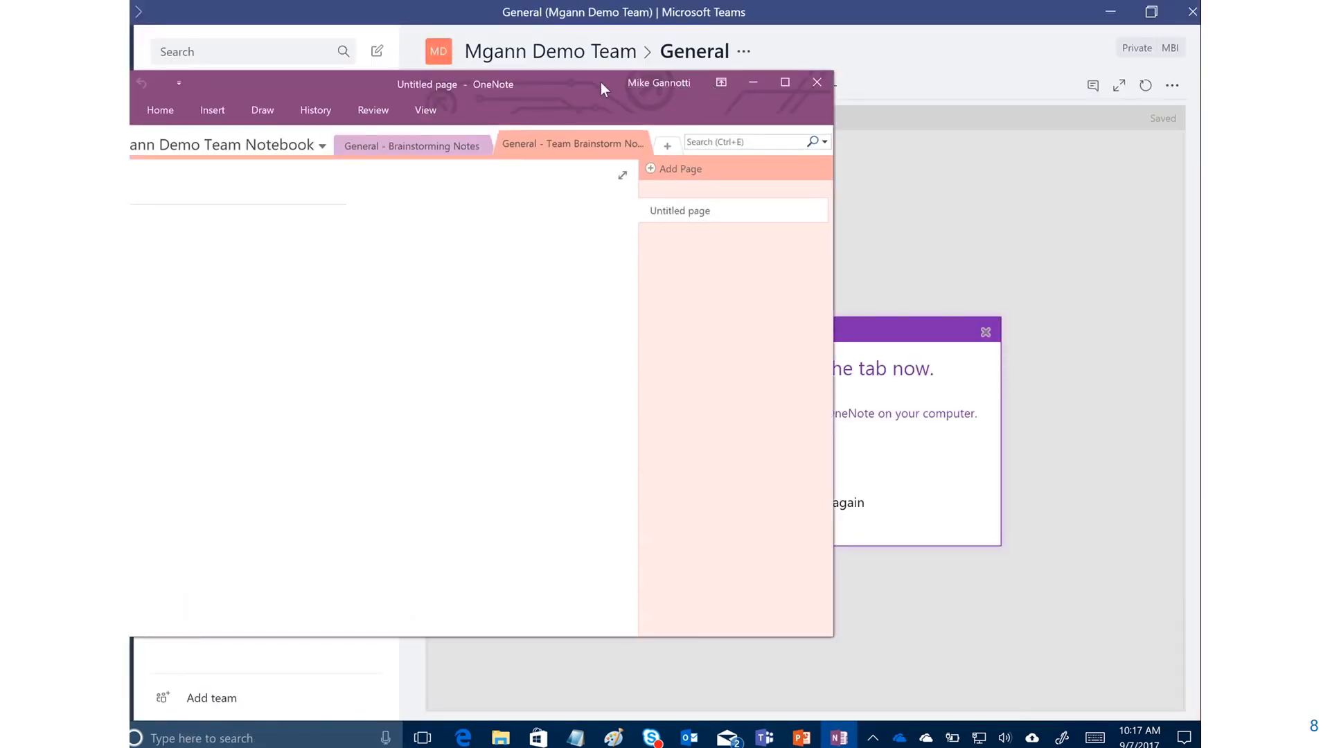
drag(596, 84, 599, 21)
drag(877, 568, 1195, 720)
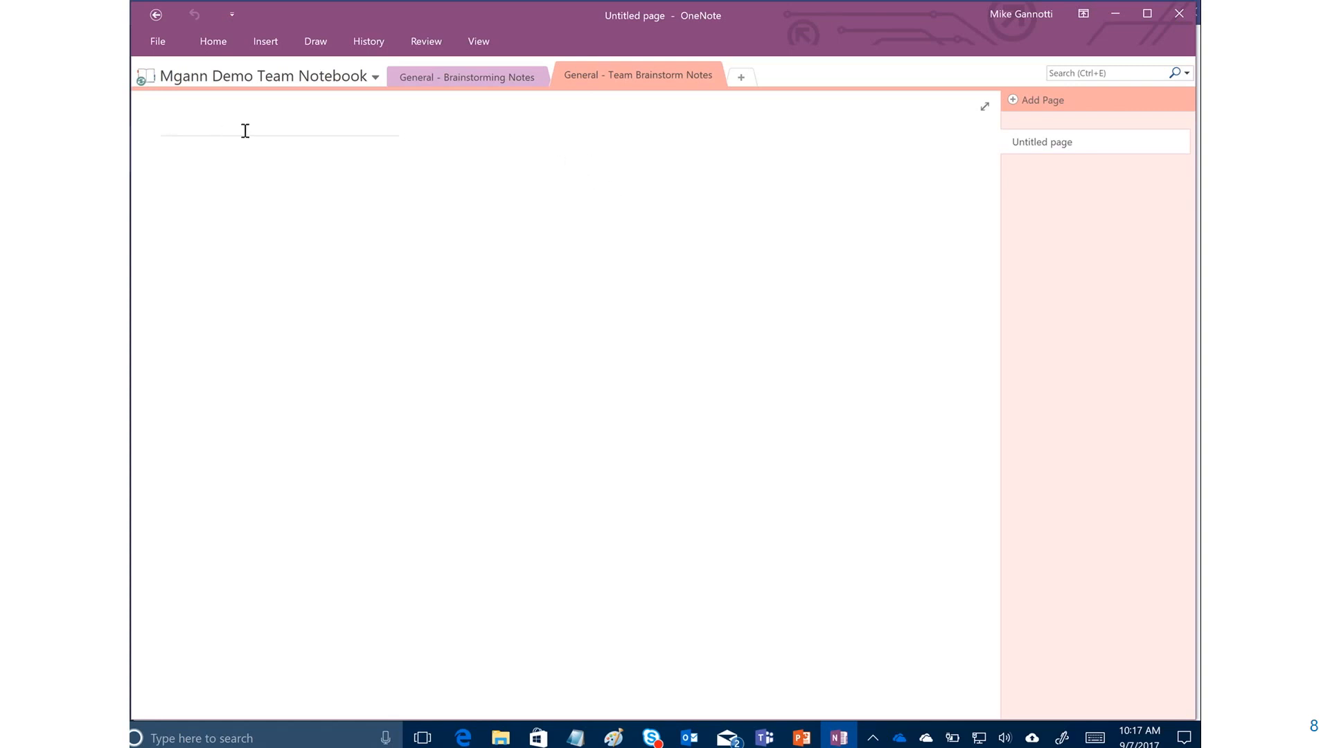
click(212, 40)
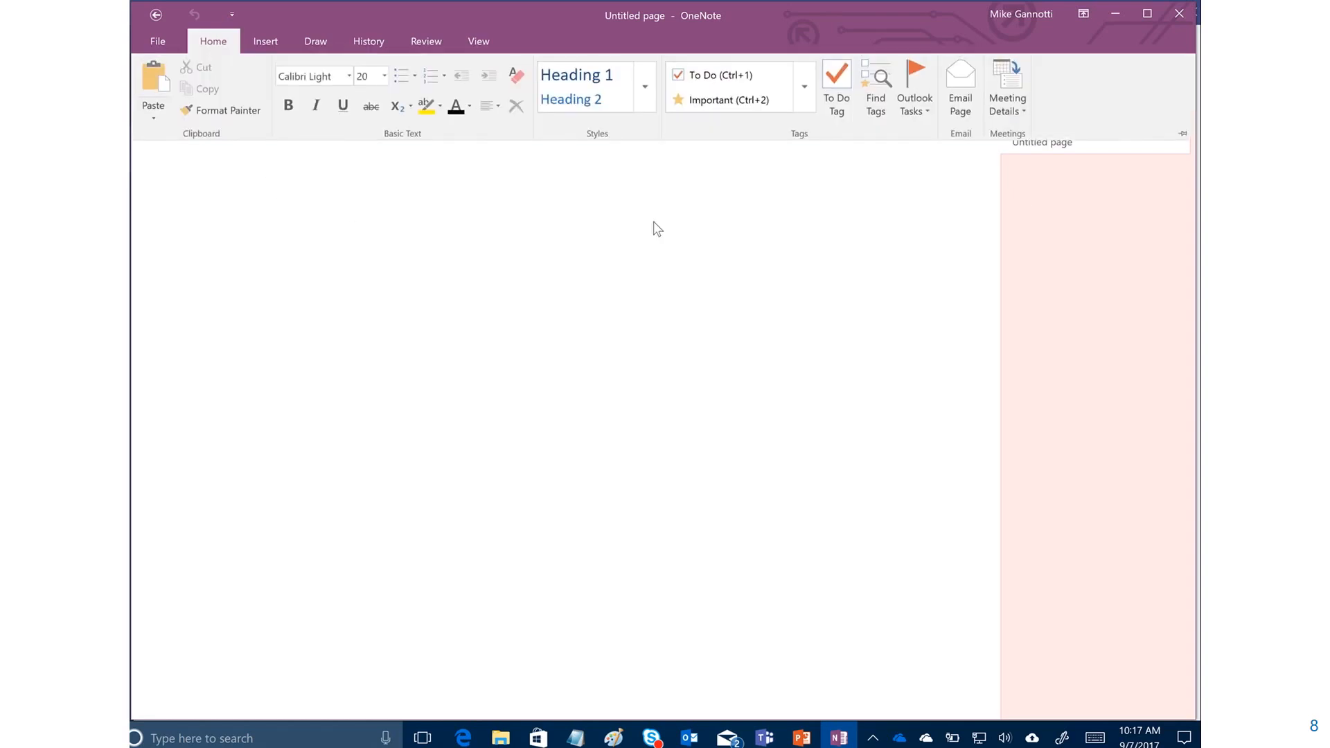
click(524, 252)
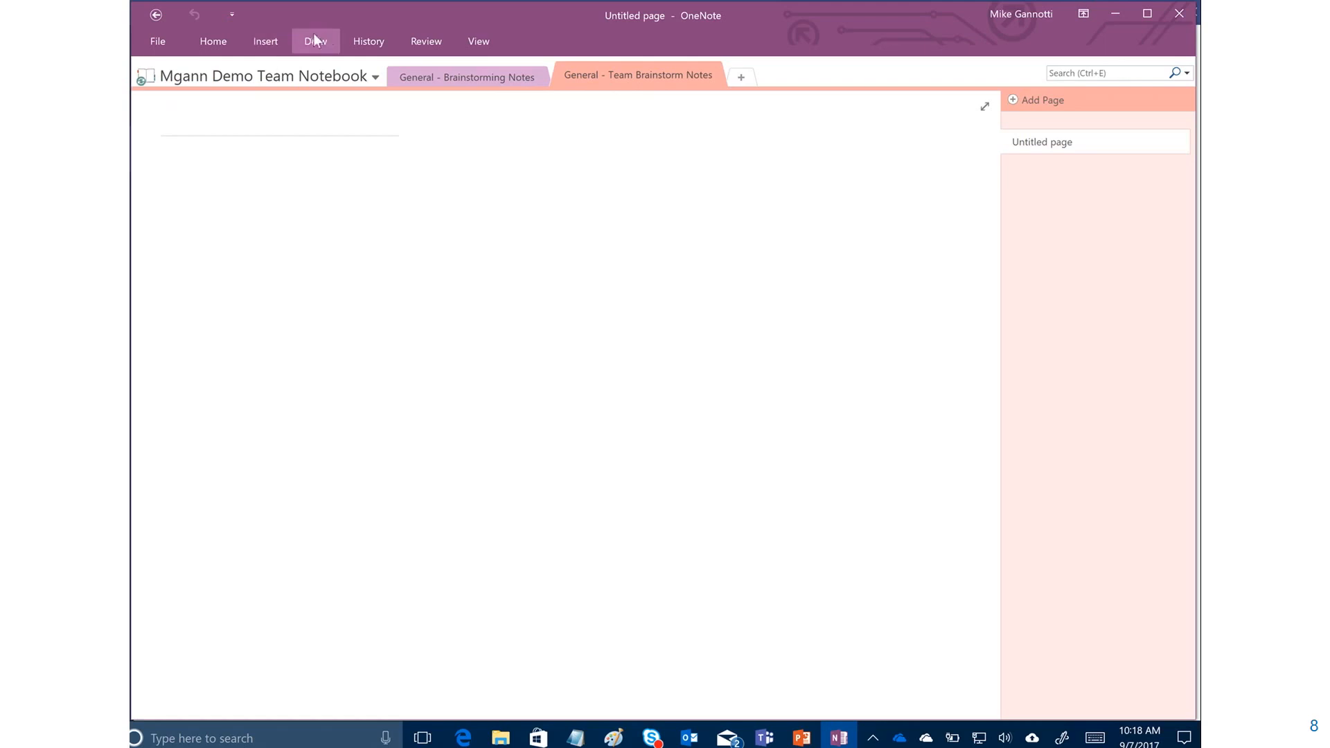
click(276, 43)
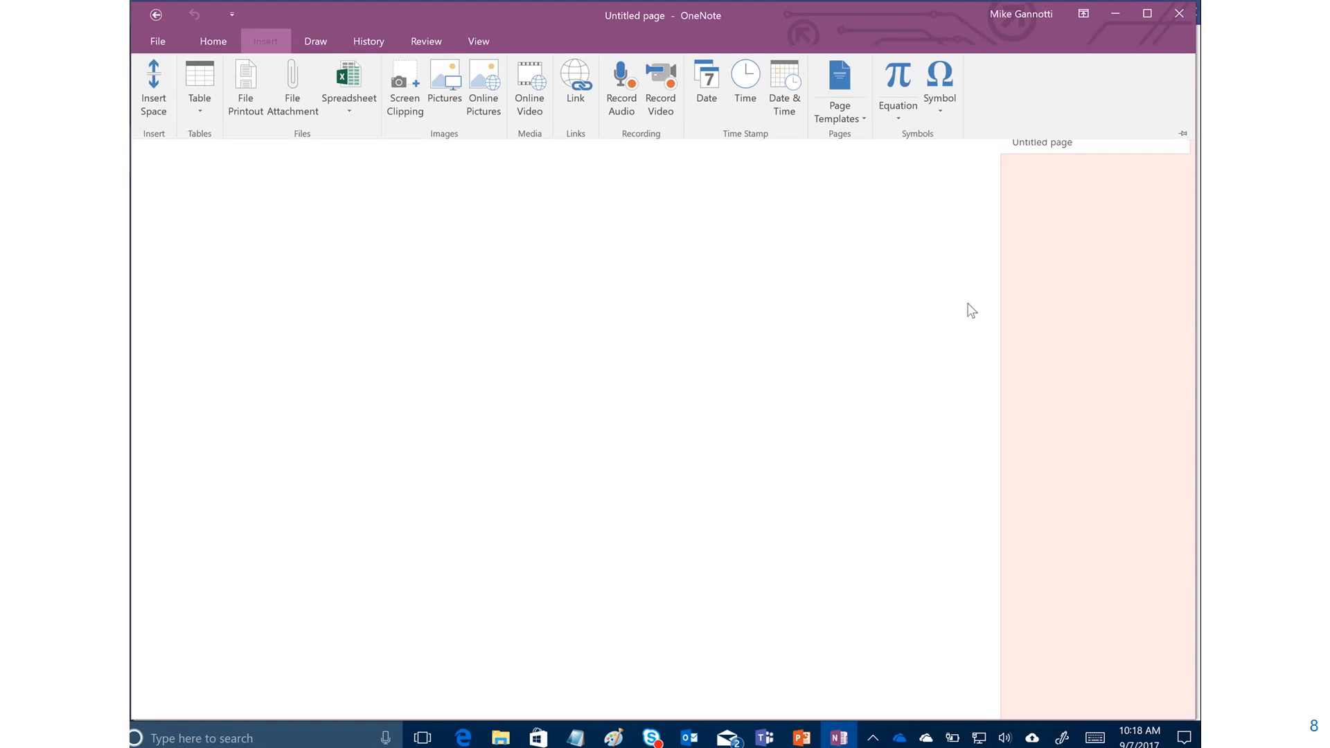
key(ctrl+F1)
click(1084, 74)
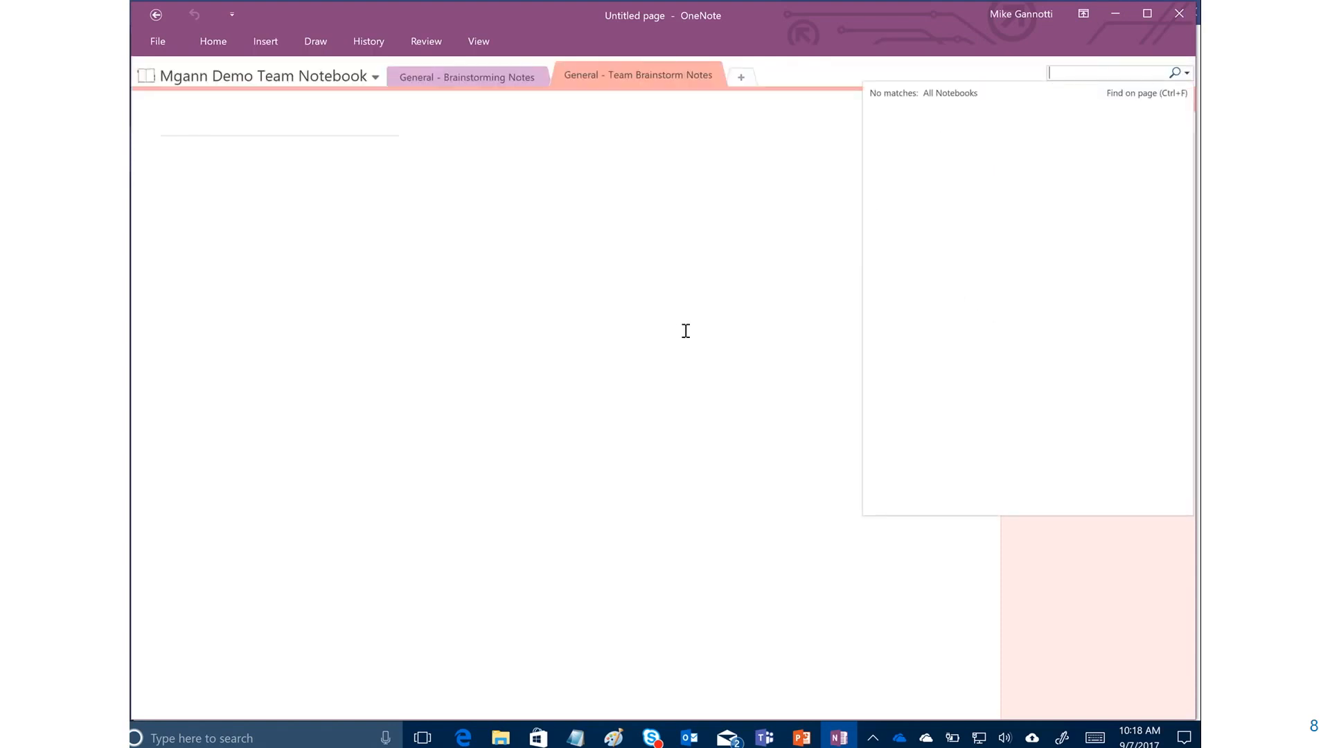
click(639, 174)
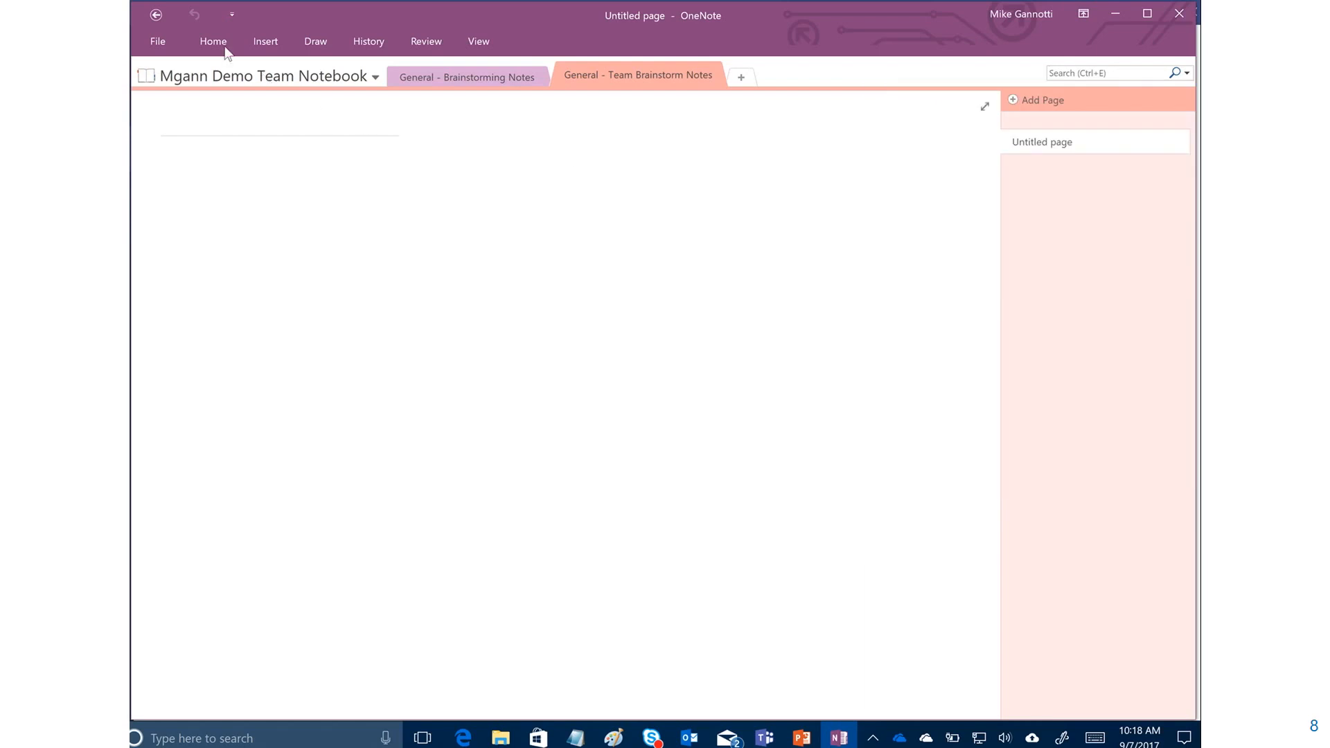
click(262, 40)
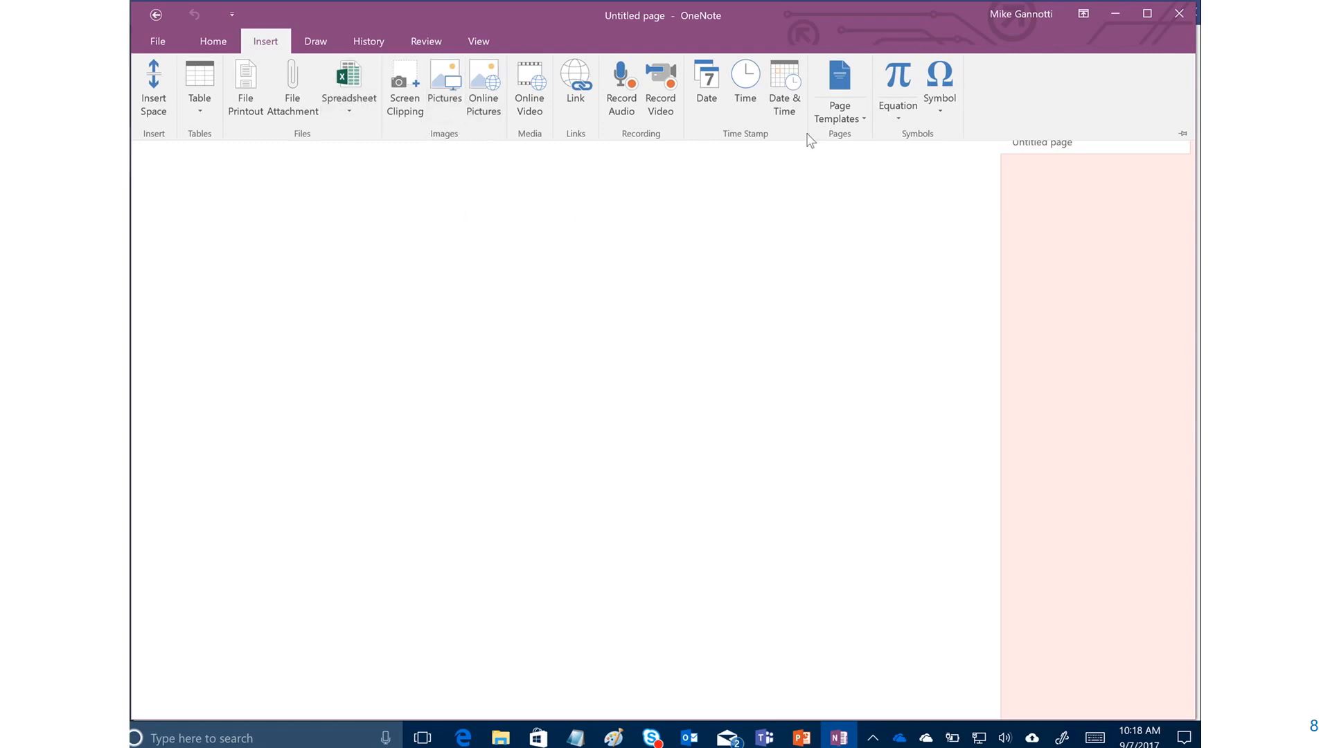
click(279, 217)
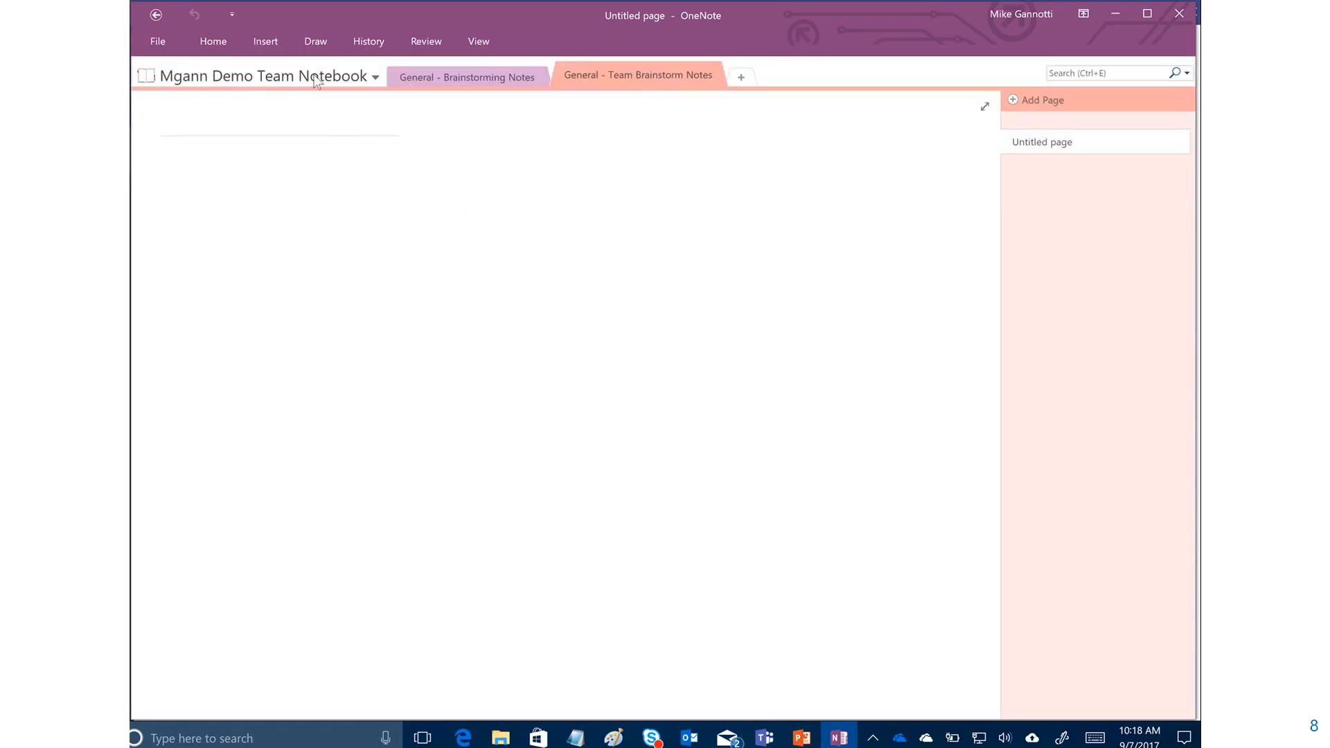
click(314, 40)
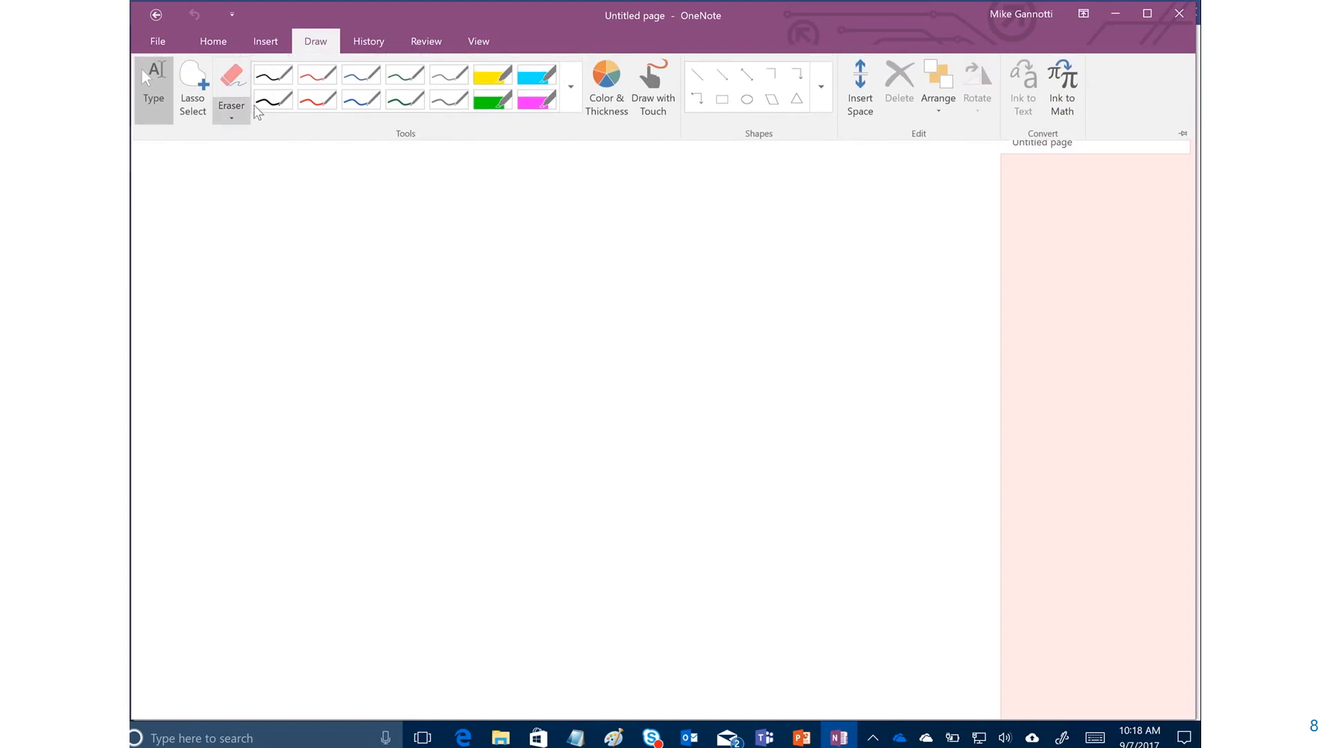
click(556, 201)
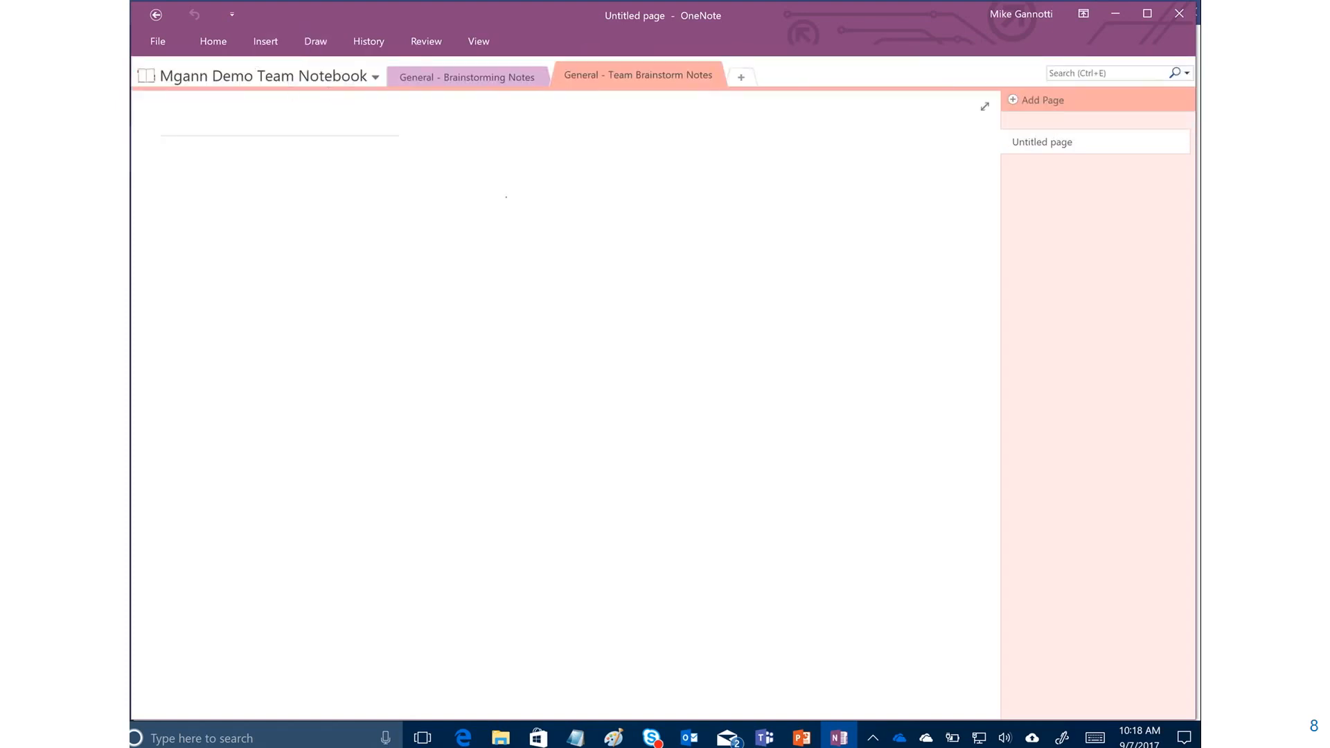
- Handwrite "This is me brainstorming" in thin black ink over two lines across the blank page
drag(240, 214, 265, 308)
drag(202, 240, 289, 197)
mouse_move(308, 201)
mouse_down()
mouse_move(313, 229)
mouse_move(374, 287)
mouse_up()
drag(389, 242, 392, 247)
drag(444, 202, 420, 272)
drag(517, 228, 532, 262)
drag(520, 187, 521, 195)
drag(595, 189, 559, 259)
drag(660, 211, 736, 236)
mouse_move(761, 205)
mouse_down()
mouse_move(798, 198)
mouse_move(815, 234)
mouse_up()
mouse_move(205, 400)
mouse_down()
mouse_move(235, 453)
mouse_move(315, 364)
mouse_move(396, 413)
mouse_up()
drag(401, 370, 414, 399)
drag(390, 334, 474, 376)
drag(495, 322, 500, 378)
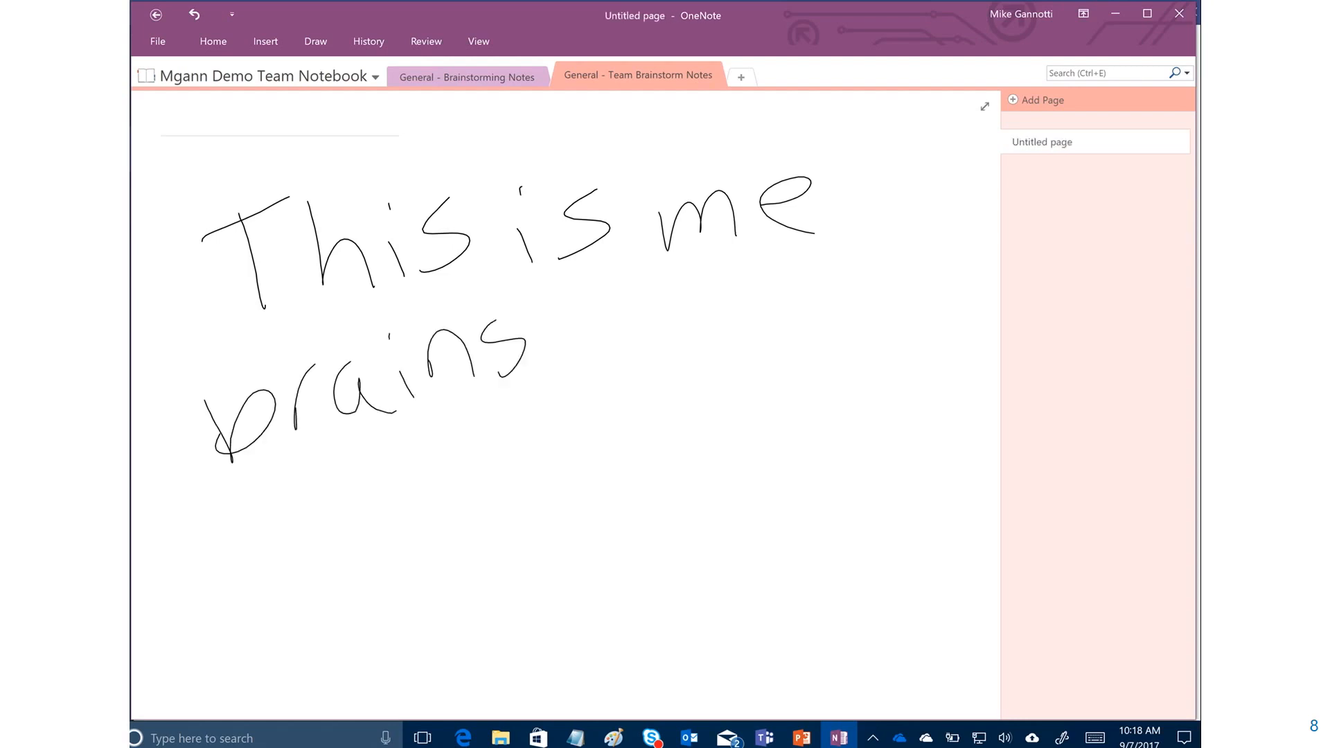
drag(521, 292, 536, 360)
mouse_move(521, 331)
mouse_down()
mouse_move(582, 312)
mouse_move(606, 333)
mouse_move(780, 313)
mouse_up()
drag(766, 243, 767, 246)
drag(808, 297, 845, 296)
mouse_move(874, 250)
mouse_down()
mouse_move(878, 239)
mouse_move(837, 355)
mouse_up()
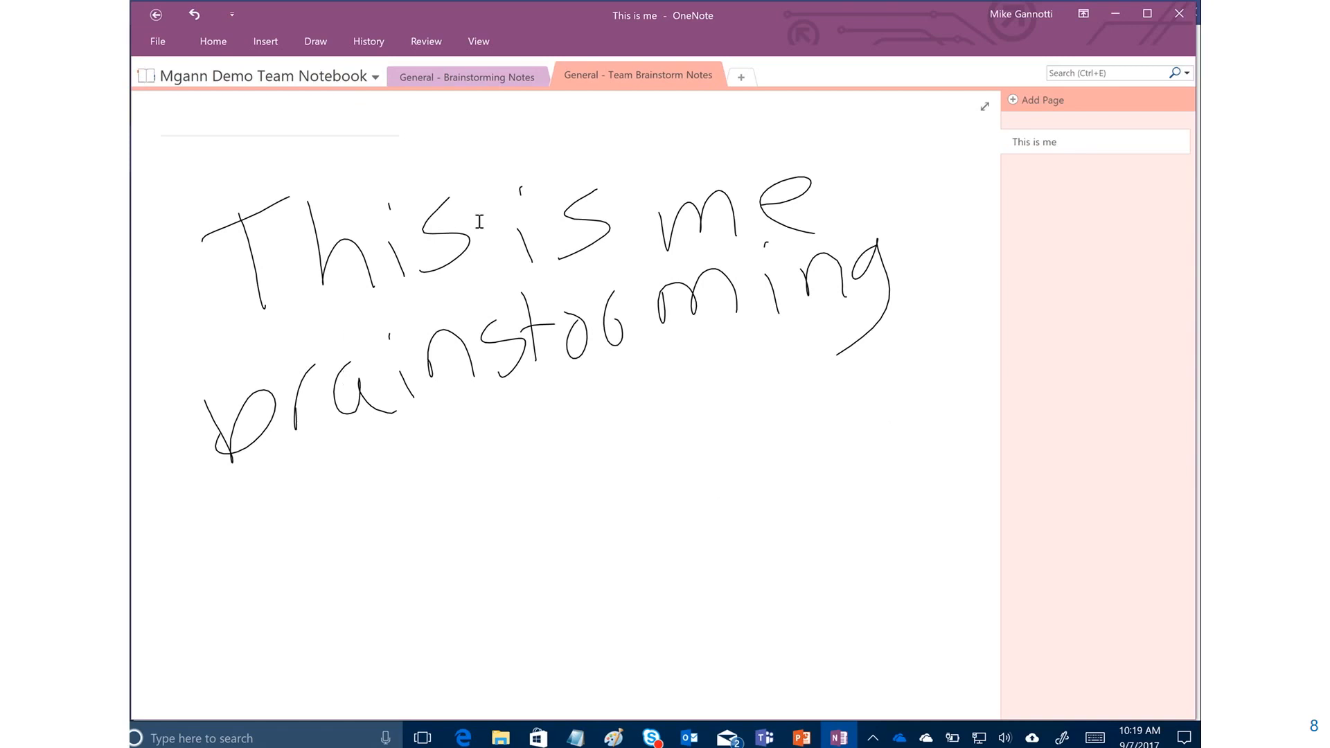
click(313, 42)
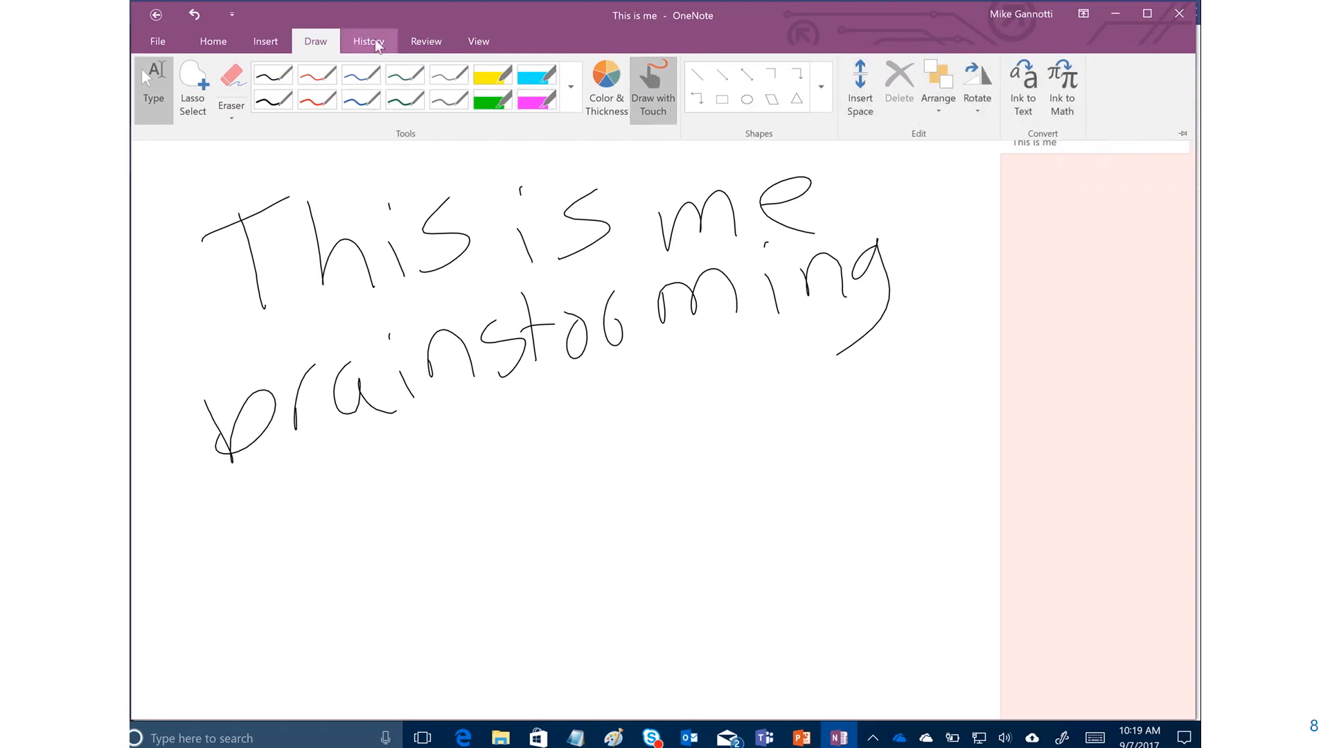
click(357, 41)
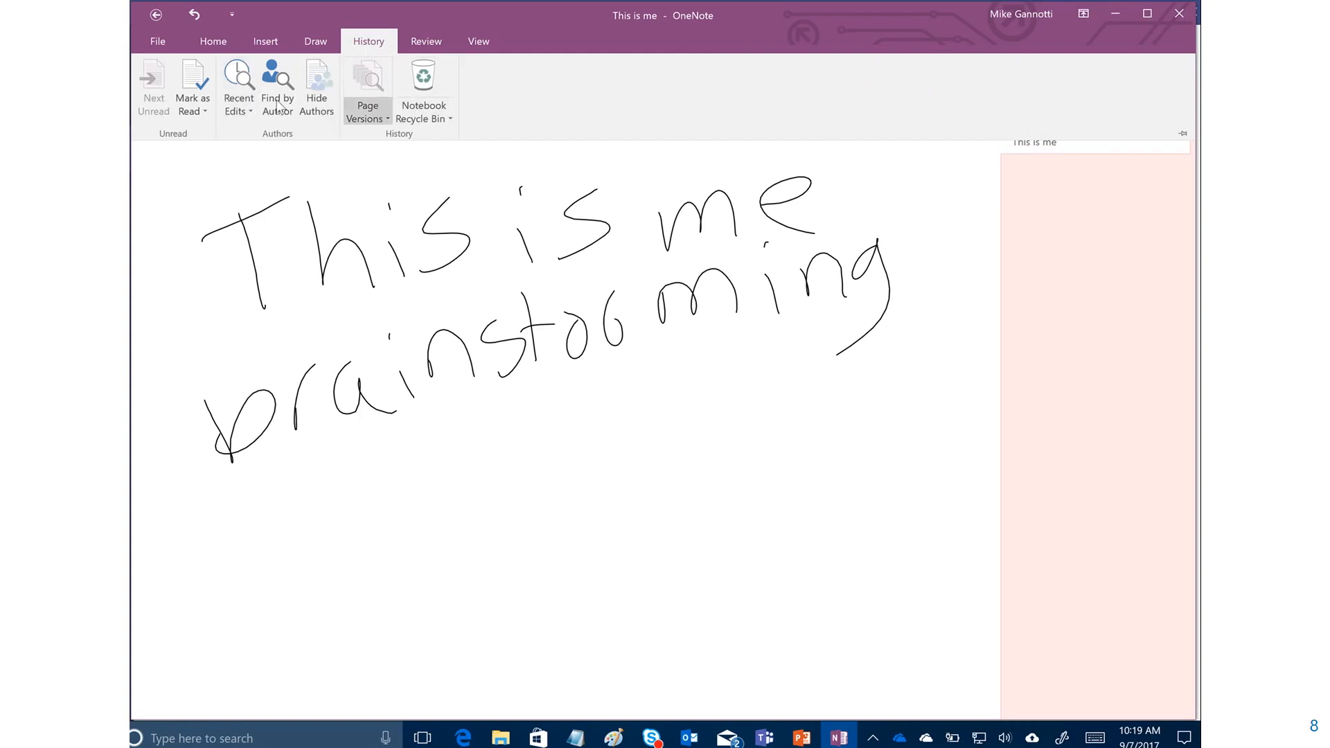
click(435, 40)
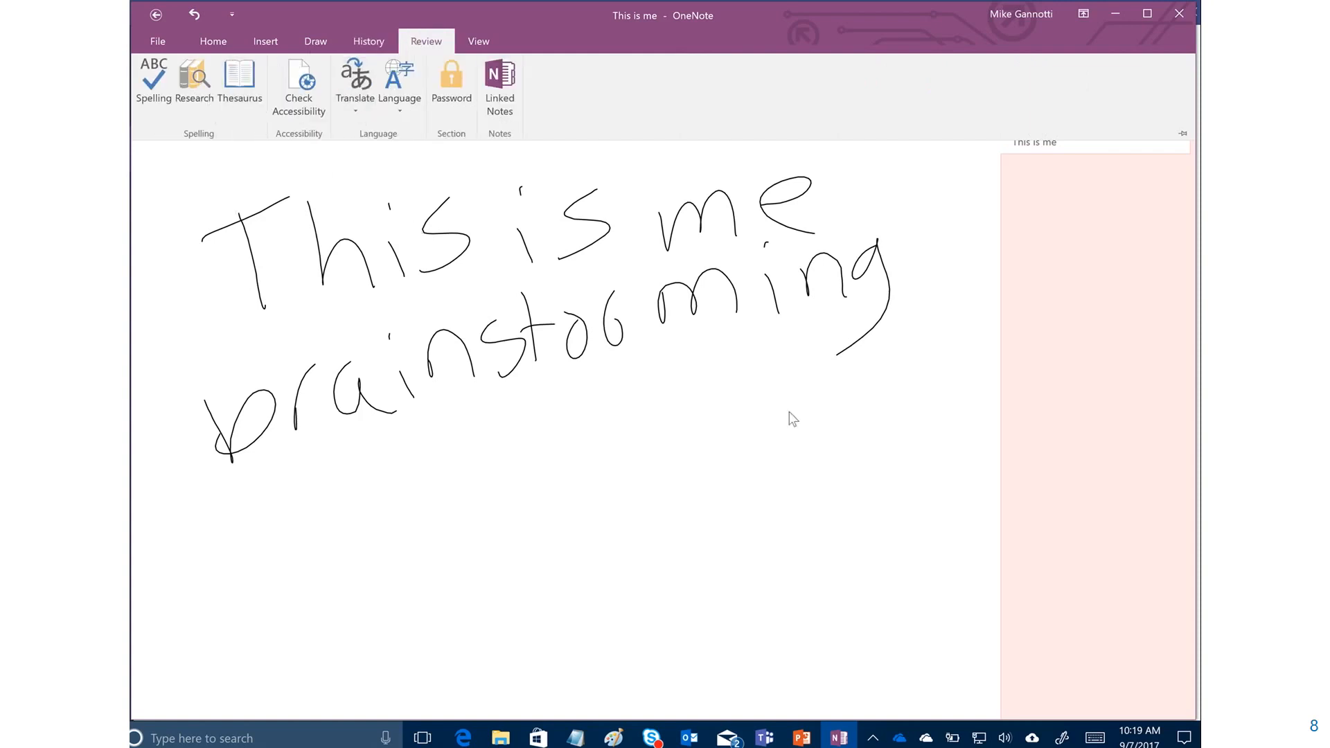
click(825, 430)
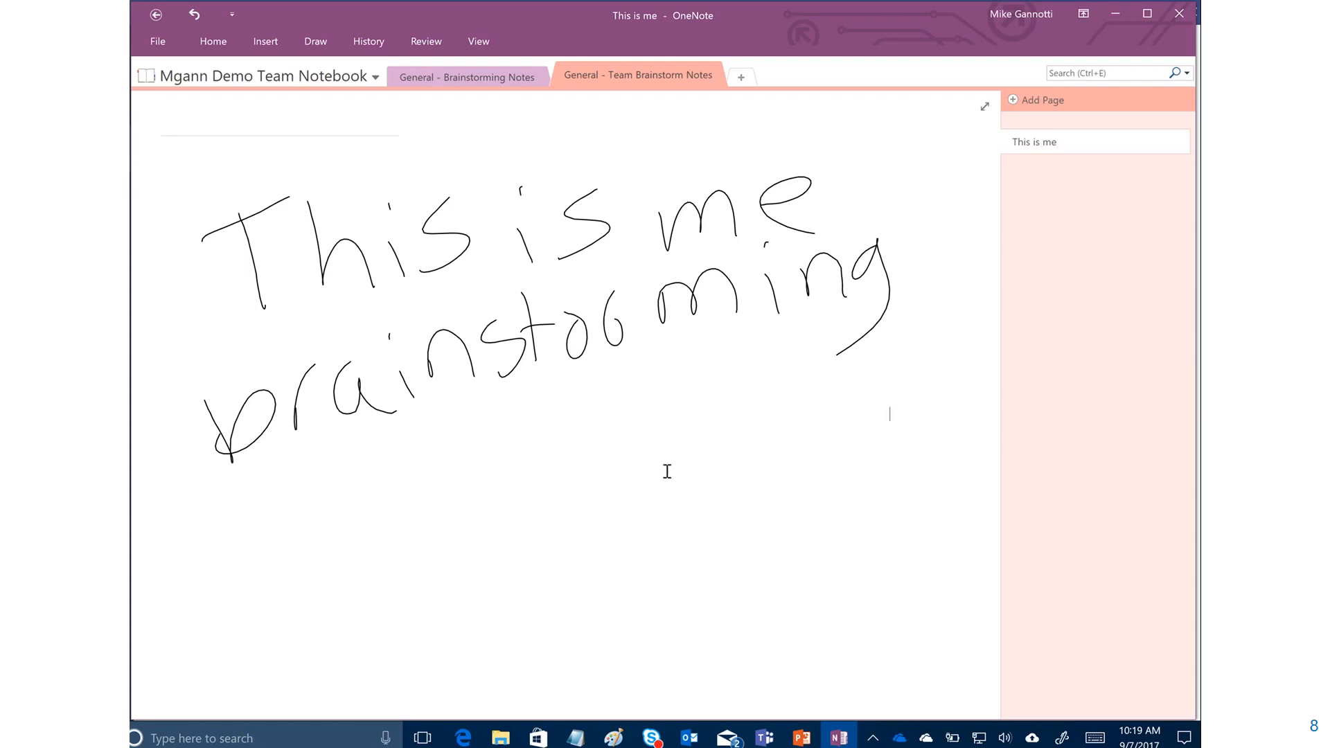
- Pick the thicker black pen and sketch a database cylinder below the handwritten text
click(324, 46)
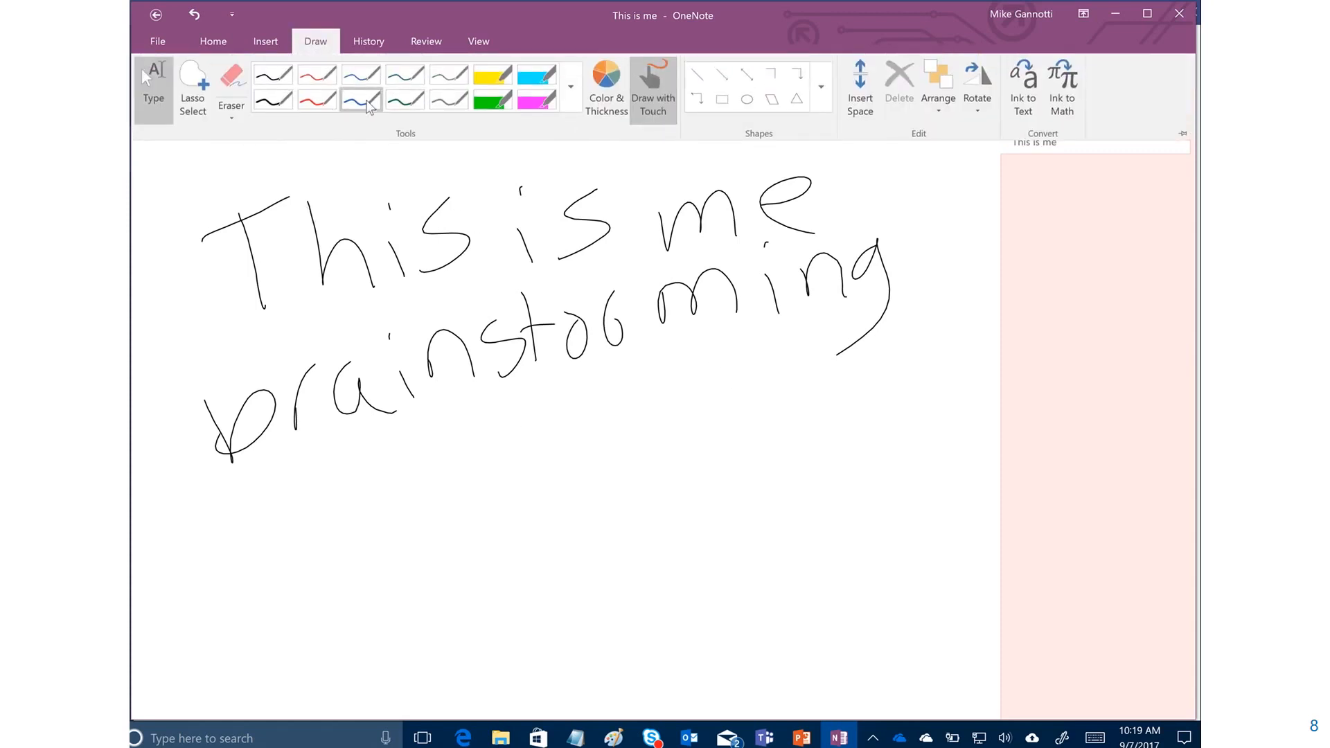
click(273, 101)
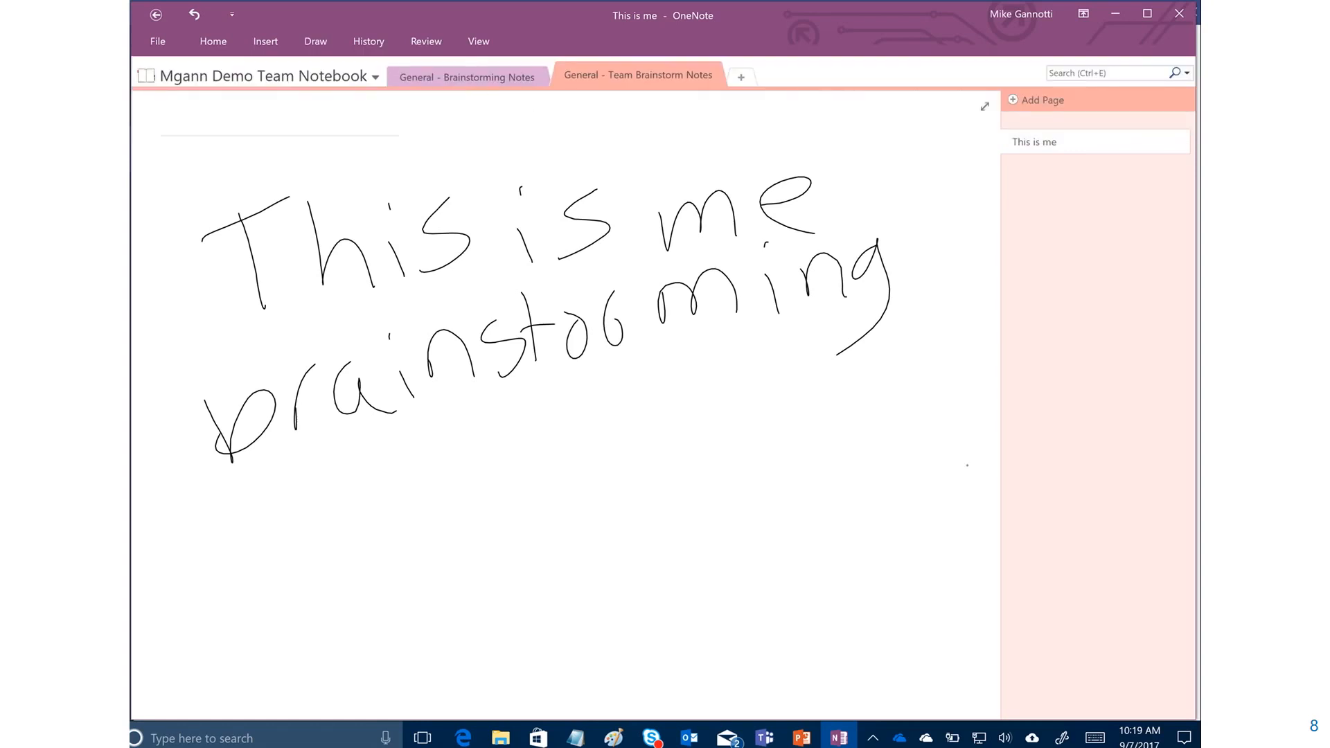
drag(454, 460, 420, 470)
drag(397, 499, 405, 618)
mouse_move(593, 474)
mouse_down()
mouse_move(589, 532)
mouse_move(389, 589)
mouse_up()
- Draw a line from the cylinder up to a box on its right and label the box "App"
mouse_move(485, 481)
mouse_down()
mouse_move(696, 394)
mouse_move(716, 478)
mouse_up()
mouse_move(701, 344)
mouse_down()
mouse_move(757, 360)
mouse_move(737, 478)
mouse_up()
mouse_move(724, 393)
mouse_down()
mouse_move(726, 441)
mouse_move(761, 436)
mouse_up()
drag(726, 411, 761, 411)
mouse_move(782, 414)
mouse_down()
mouse_move(780, 471)
mouse_move(814, 402)
mouse_up()
drag(818, 430, 847, 388)
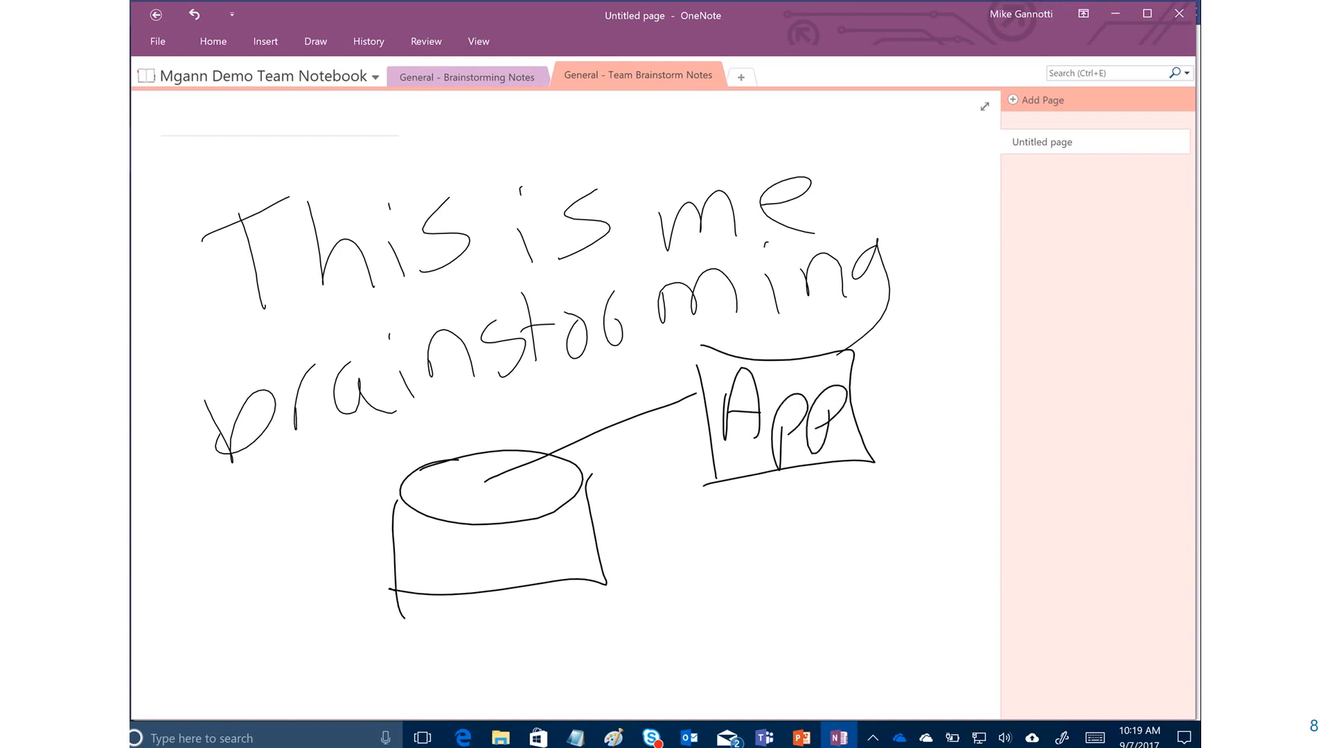
- Draw a line from the cylinder up to a second box on its left and label that box "Web"
drag(447, 475, 228, 426)
mouse_move(160, 318)
mouse_down()
mouse_move(159, 365)
mouse_move(253, 350)
mouse_move(289, 407)
mouse_up()
mouse_move(325, 320)
mouse_down()
mouse_move(365, 342)
mouse_move(291, 407)
mouse_up()
drag(171, 311, 380, 468)
drag(323, 304, 379, 467)
drag(169, 320, 322, 303)
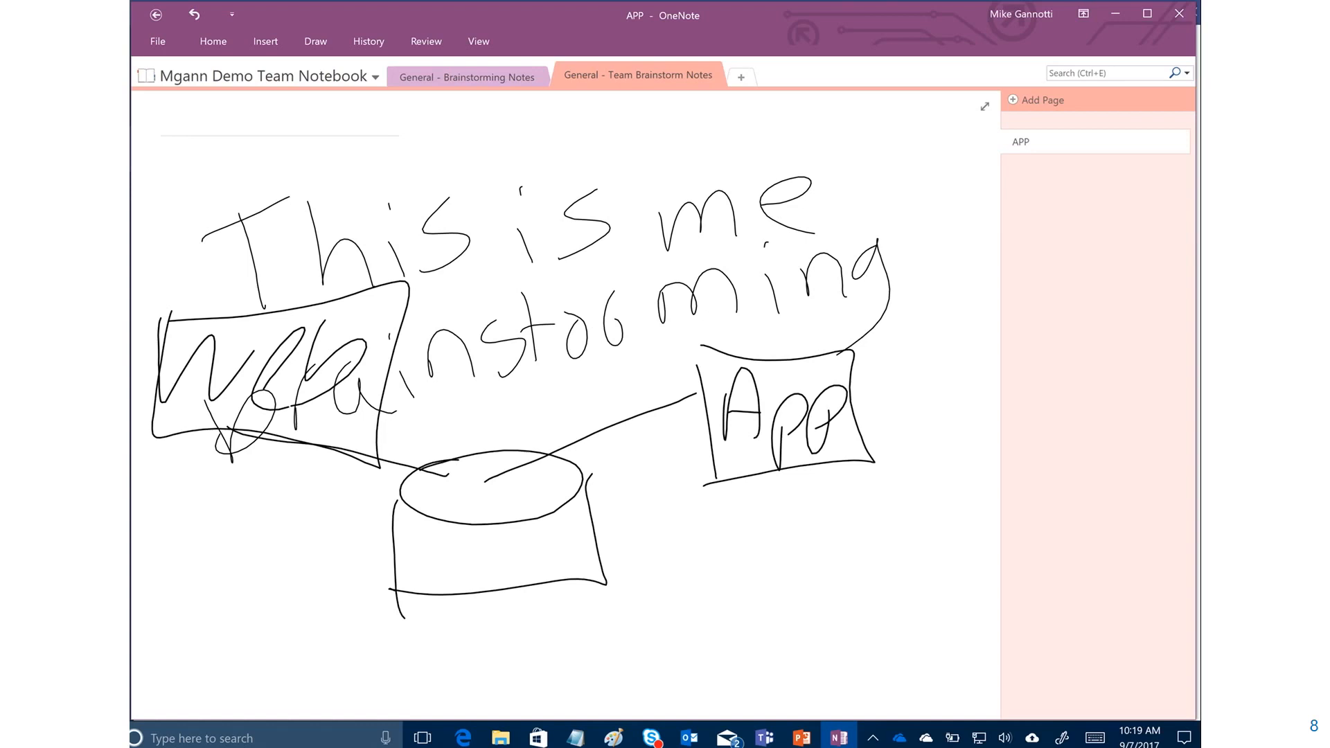
click(265, 41)
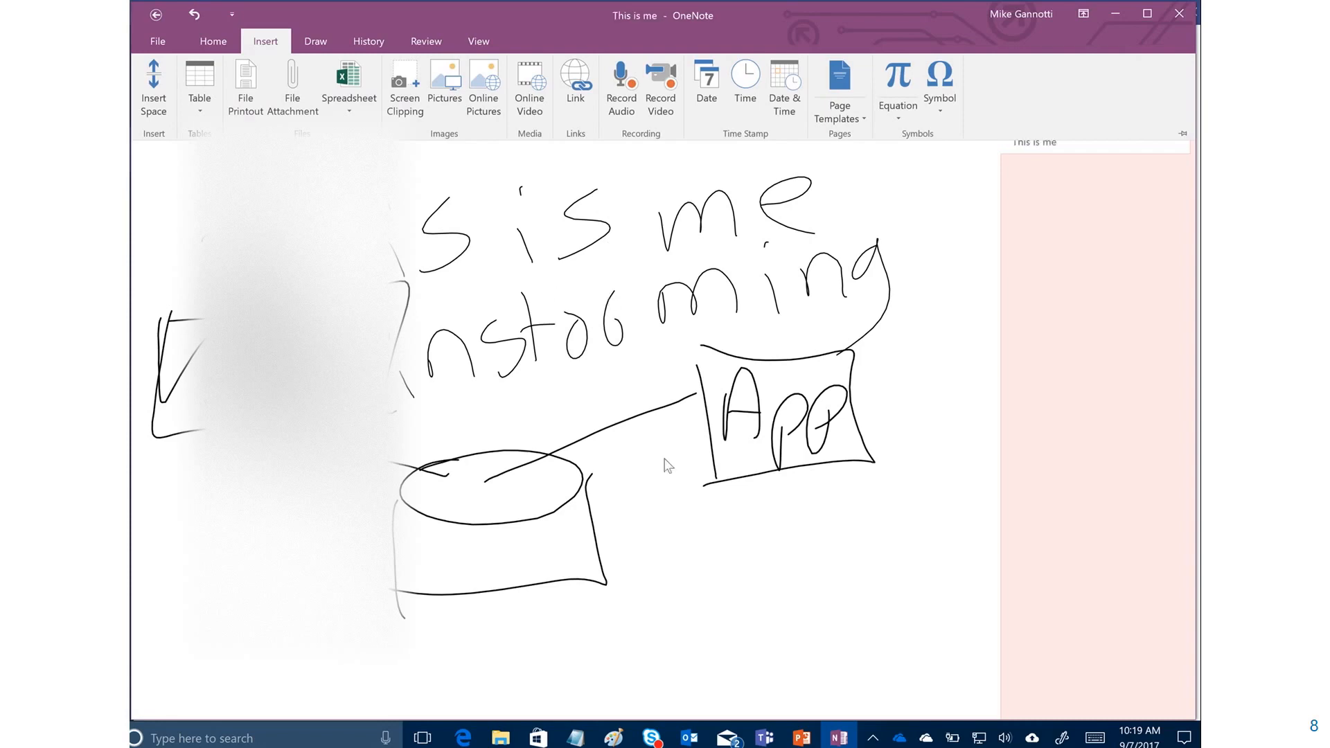
click(672, 478)
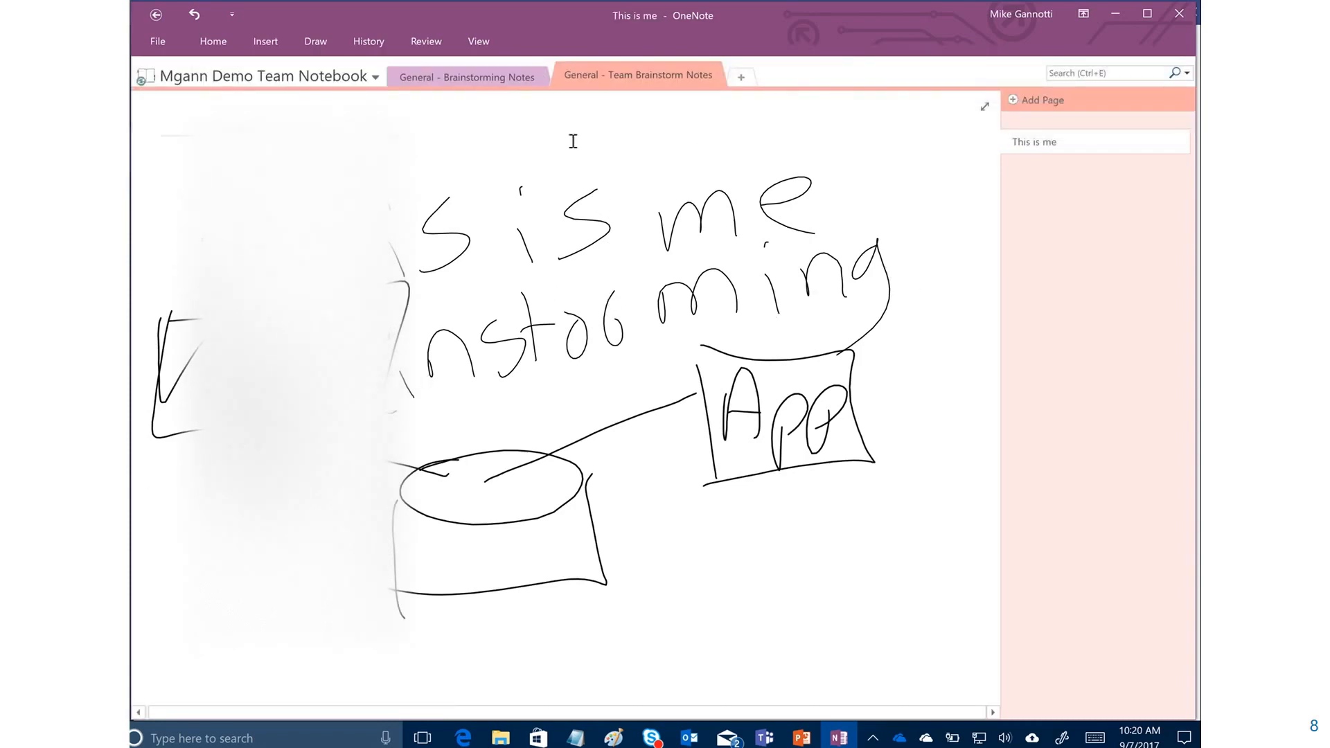
- Close the OneNote desktop window and resume editing the notes inside the Team Brainstorm Notes tab in Teams
click(1181, 16)
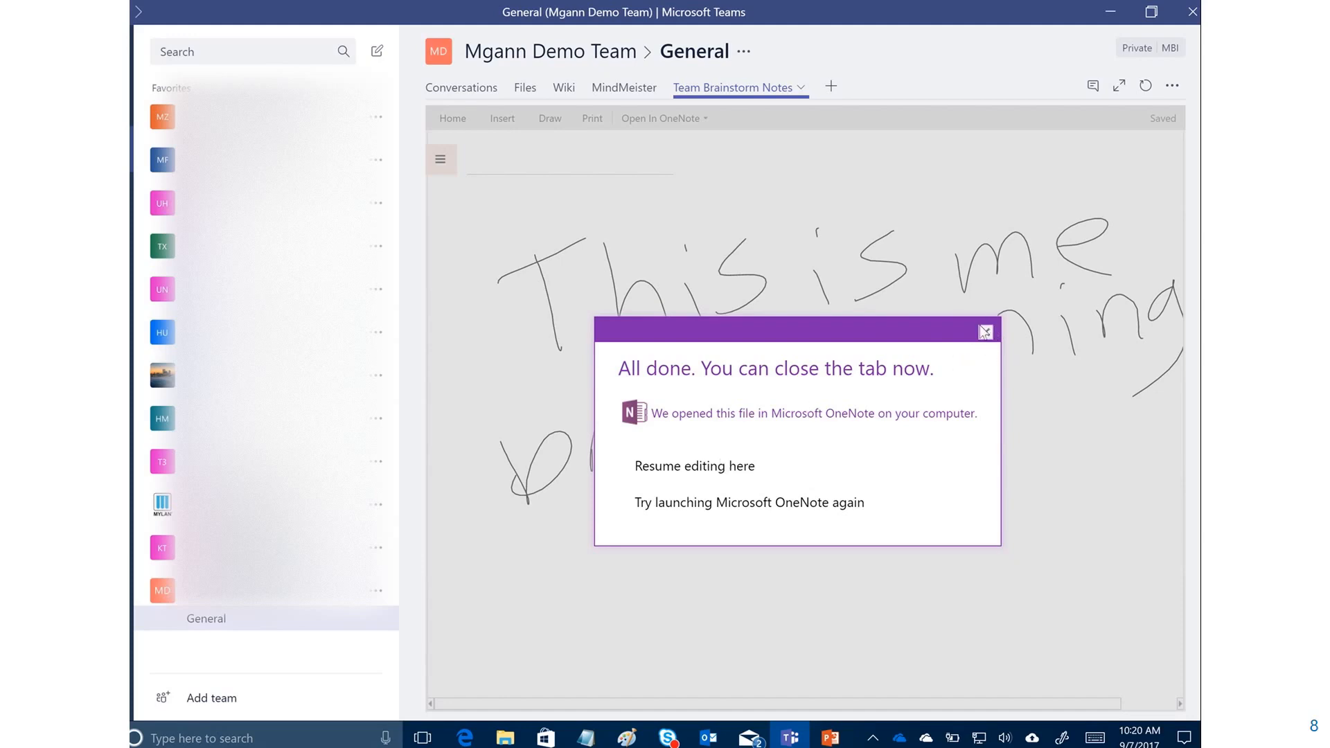
click(727, 468)
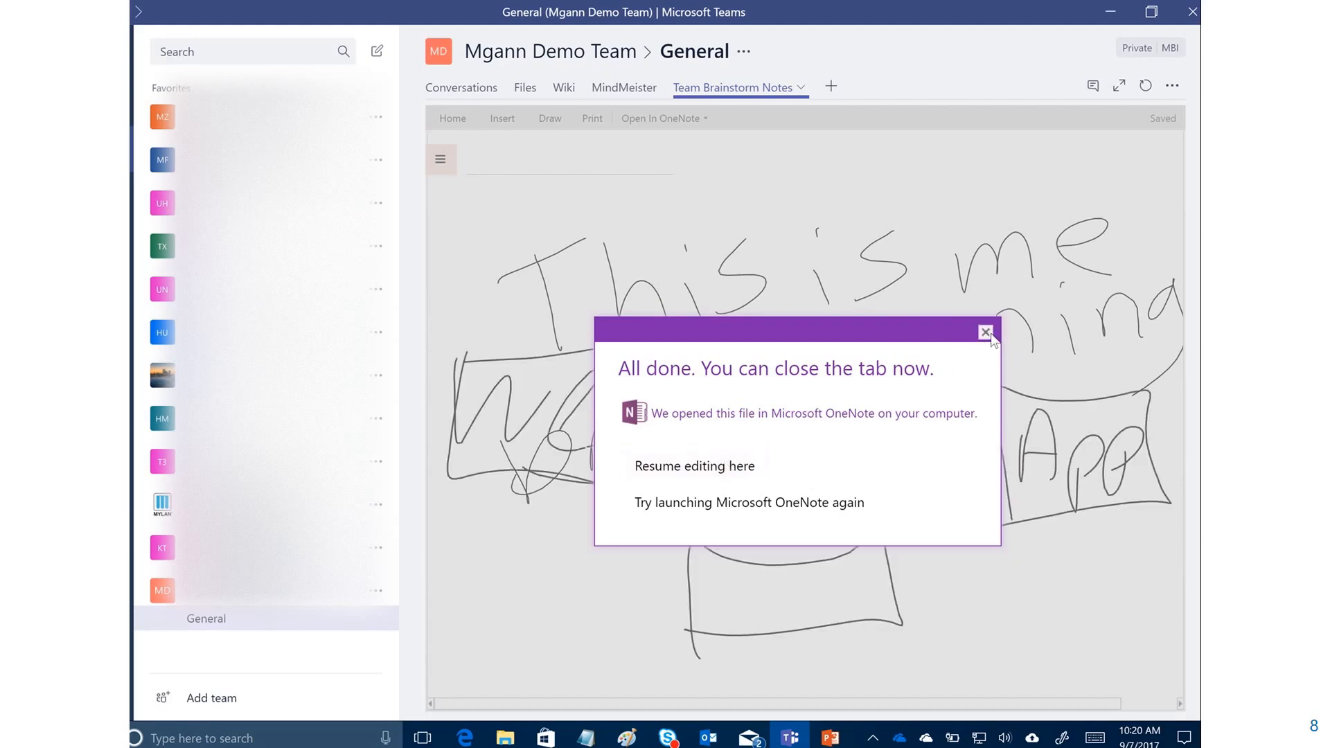